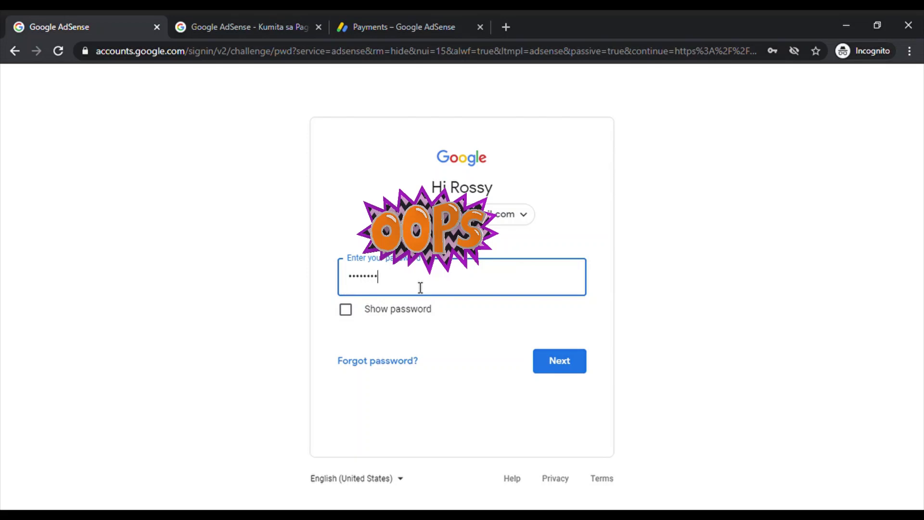
Enter the account password on the Google sign-in page.
text(••)
Sign in and go to the Manage tax info page from the home banner.
click(567, 368)
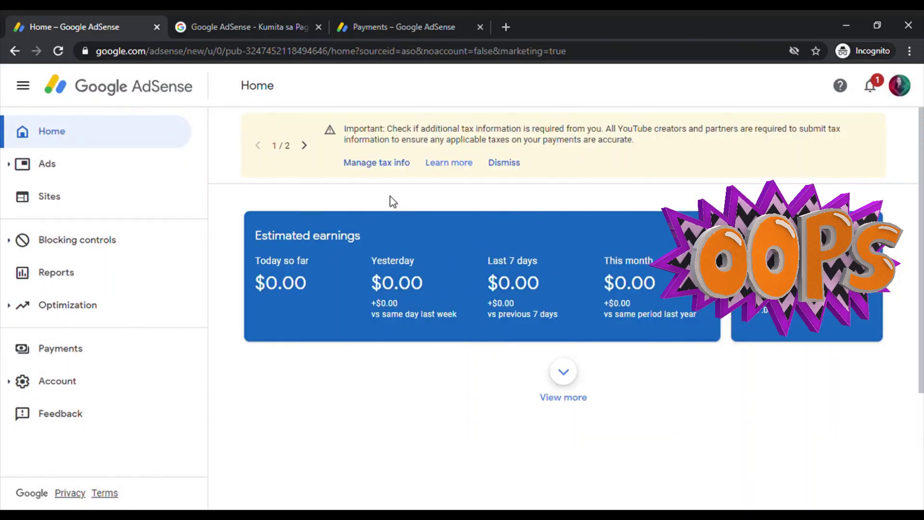
click(382, 166)
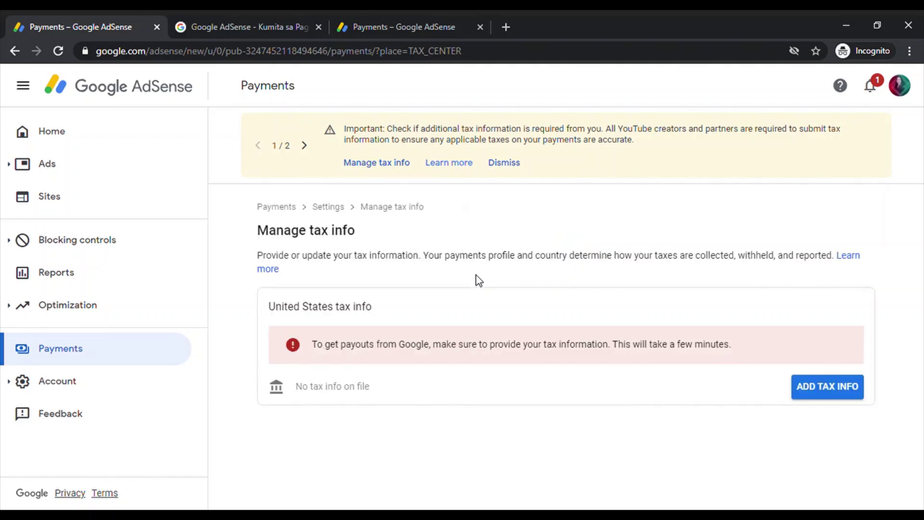
Start adding United States tax info for the account.
click(836, 398)
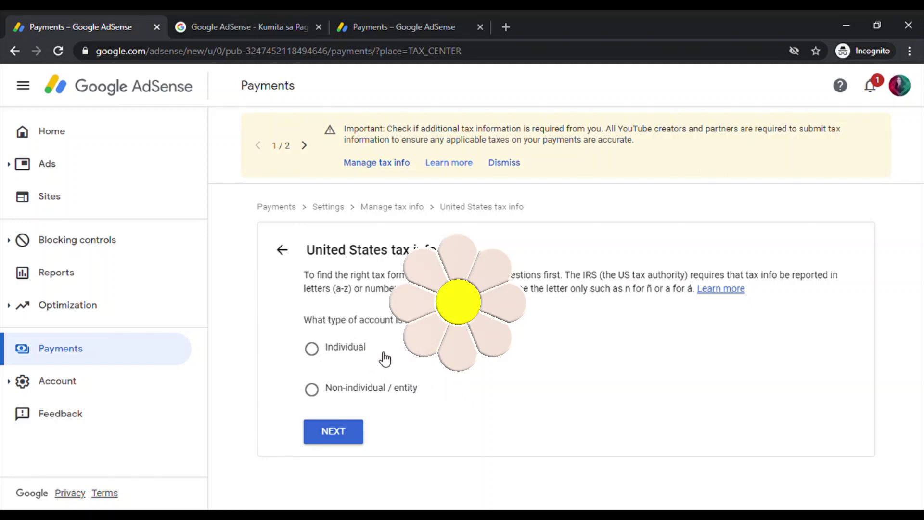
Answer Individual and not a US citizen or resident, then start the W-8BEN form.
click(312, 347)
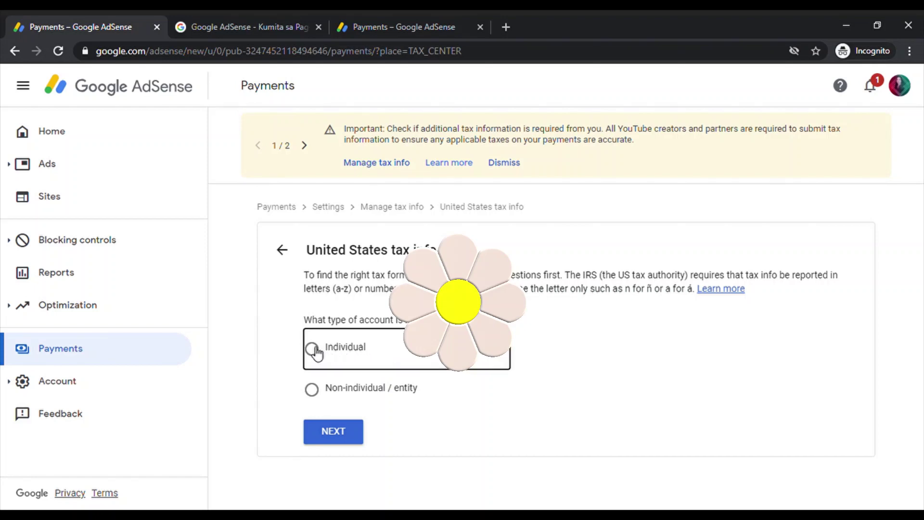
click(343, 426)
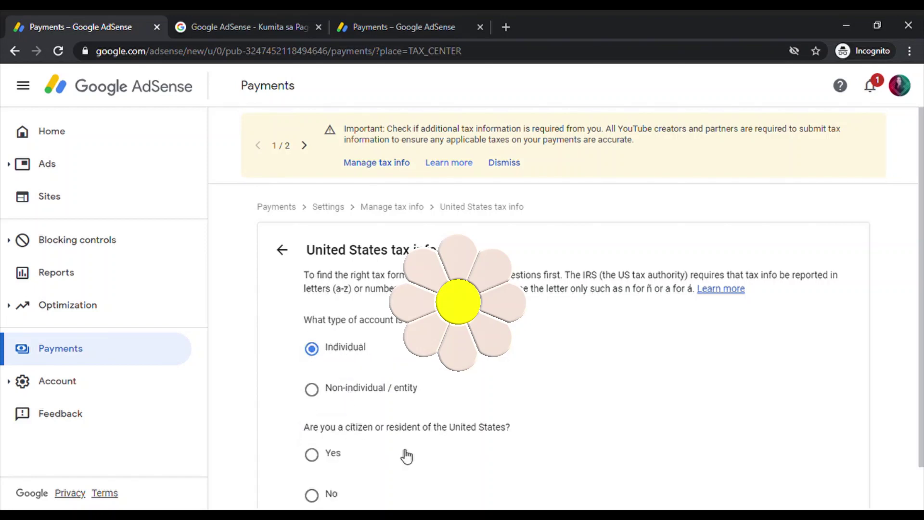
scroll(406, 456, down, 1)
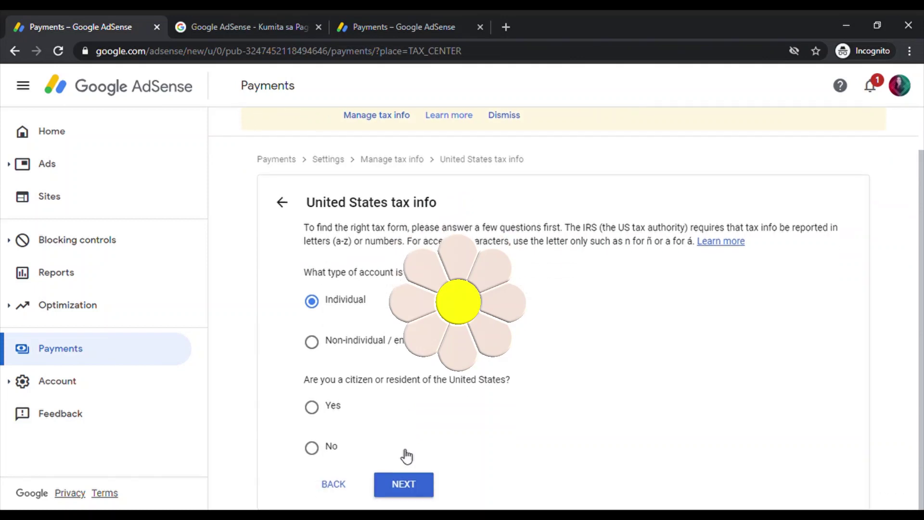
click(314, 446)
click(419, 490)
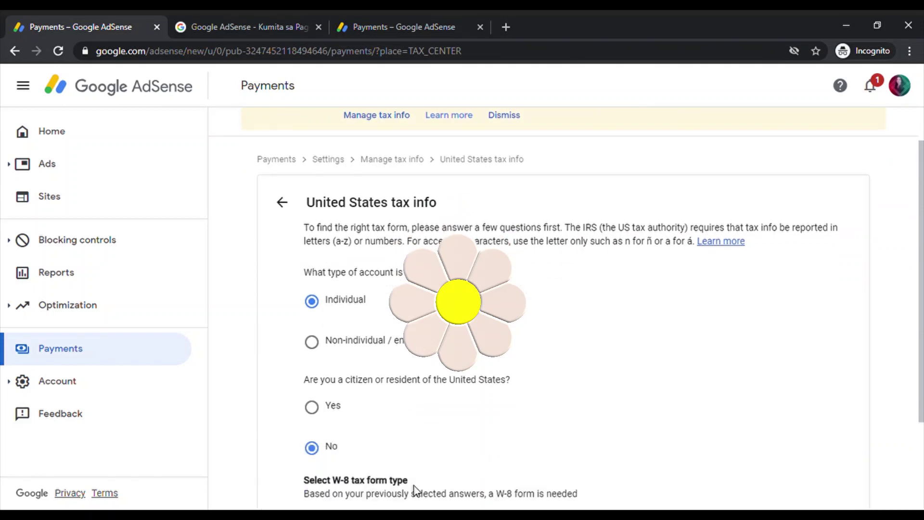
scroll(413, 438, down, 3)
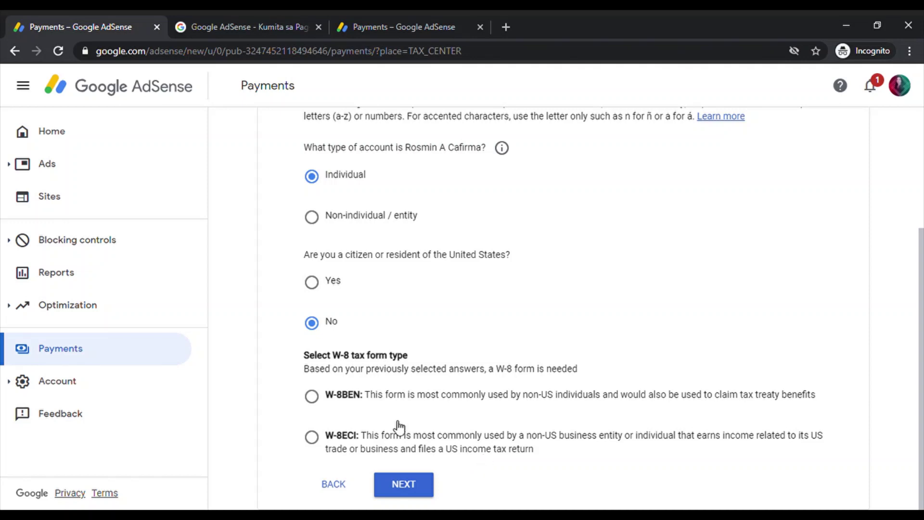
click(321, 404)
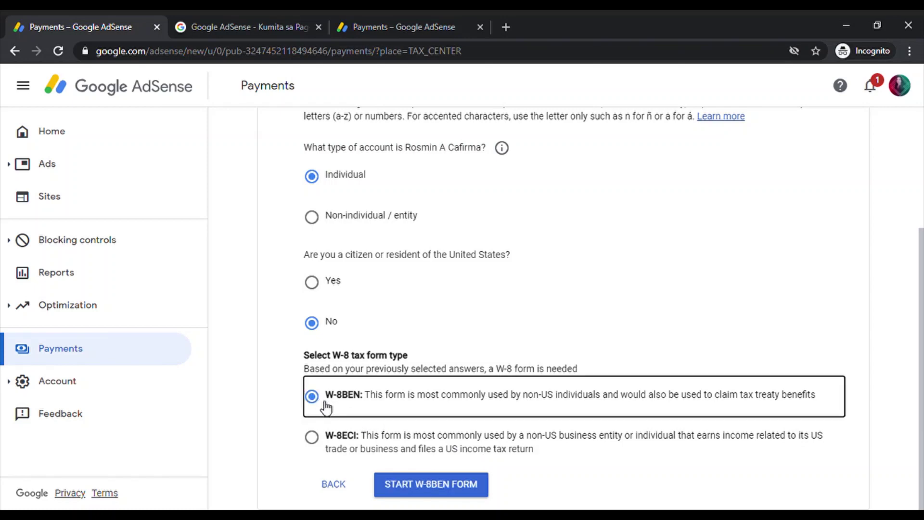
click(419, 485)
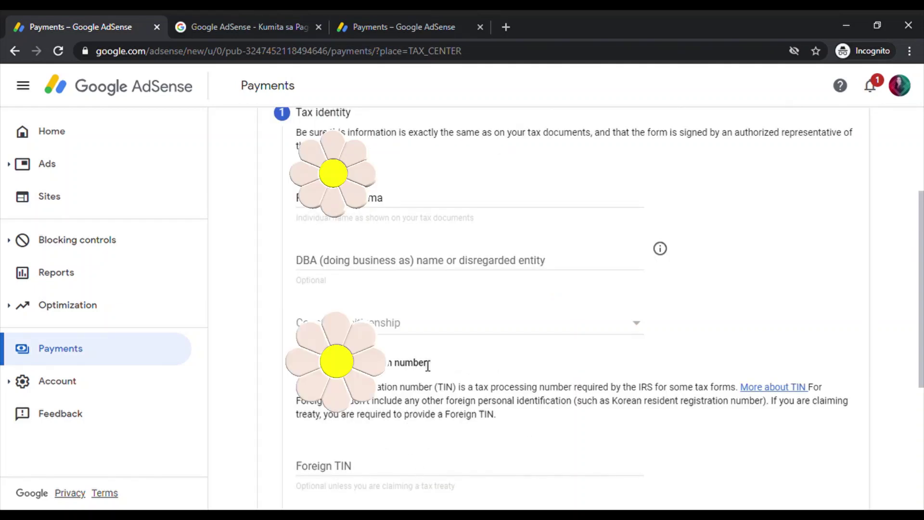
Set the country of citizenship to Philippines.
scroll(446, 356, up, 3)
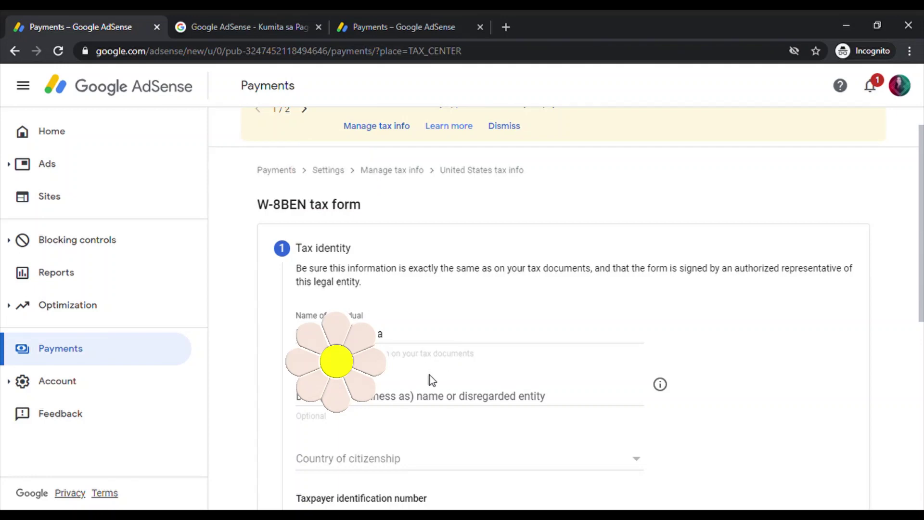
scroll(429, 375, down, 2)
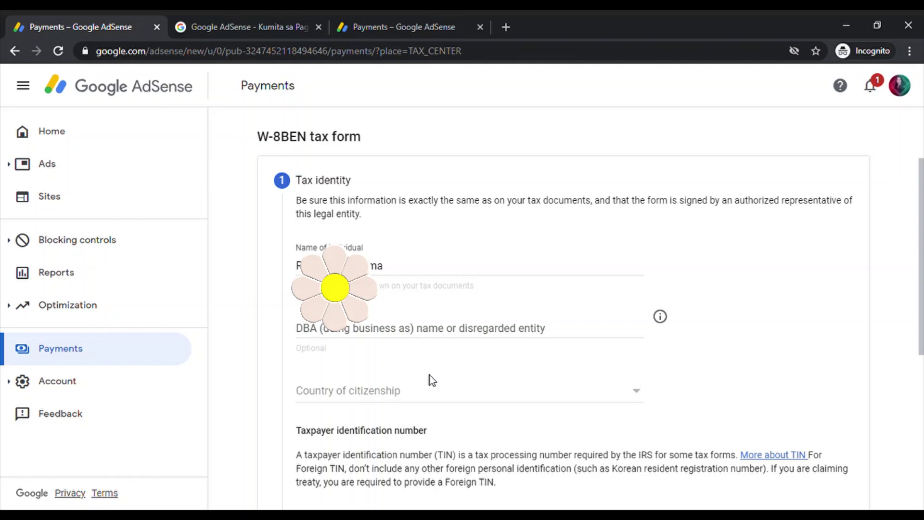
click(635, 394)
scroll(516, 398, down, 8)
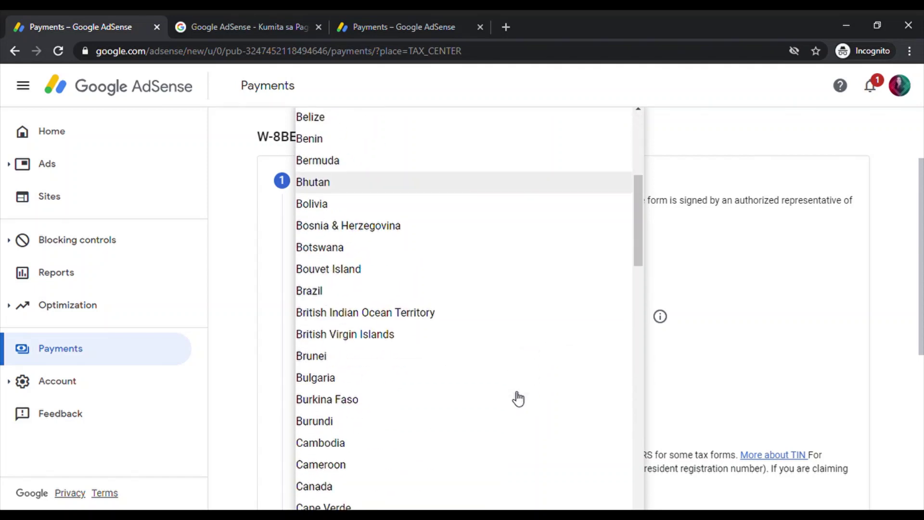
scroll(517, 399, down, 15)
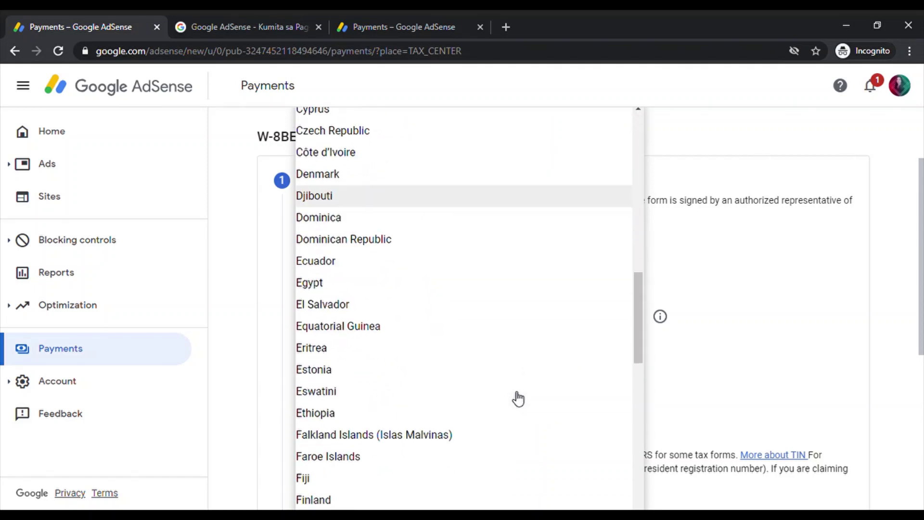
scroll(518, 398, down, 20)
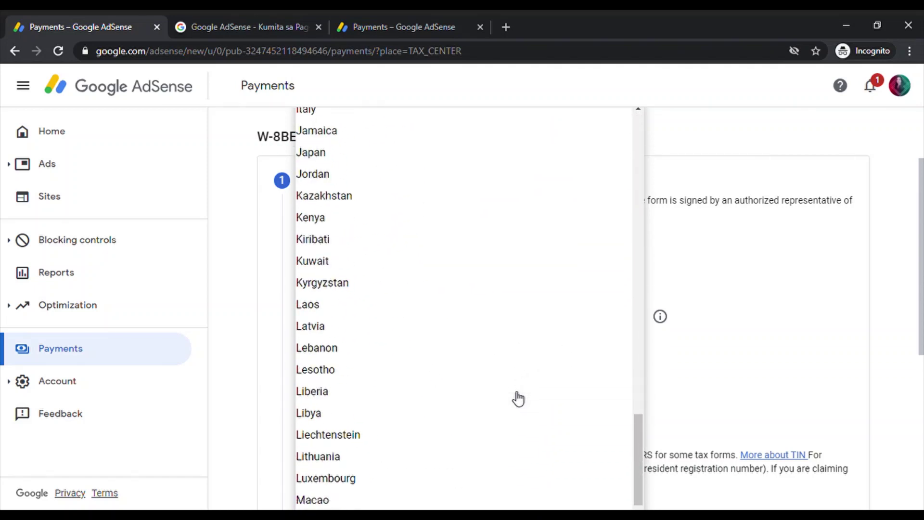
scroll(517, 398, down, 20)
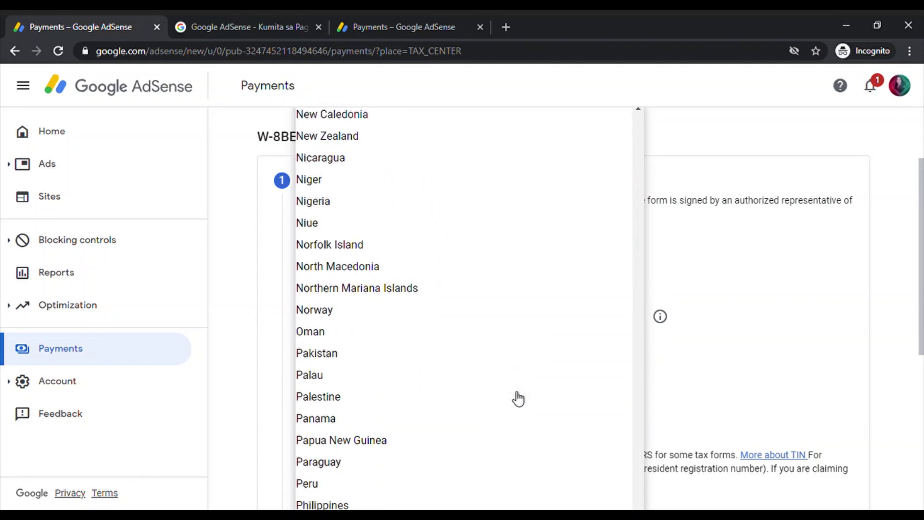
click(377, 504)
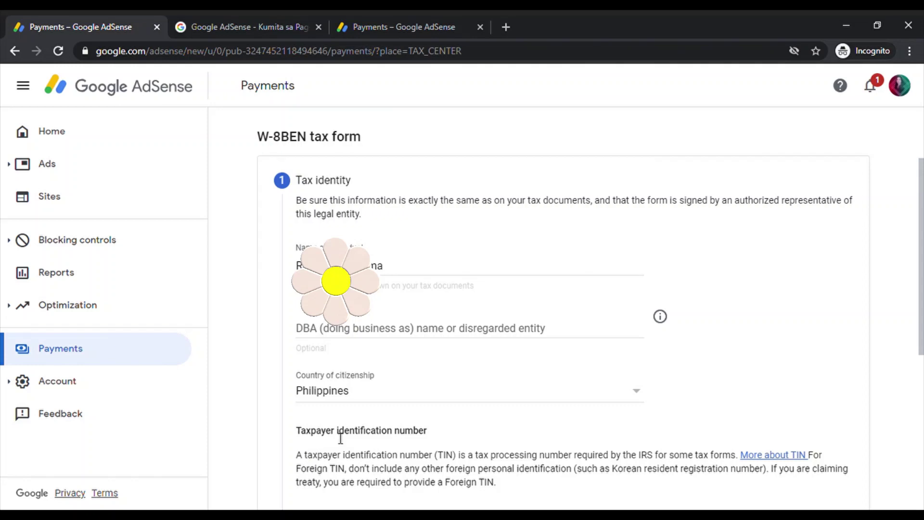
Enter the individual's foreign tax identification number.
scroll(353, 428, down, 5)
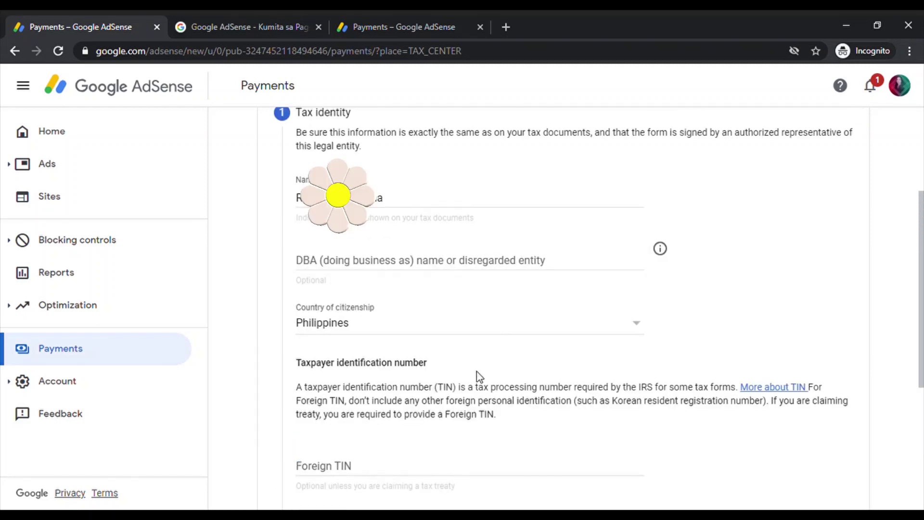
scroll(476, 371, down, 2)
click(419, 340)
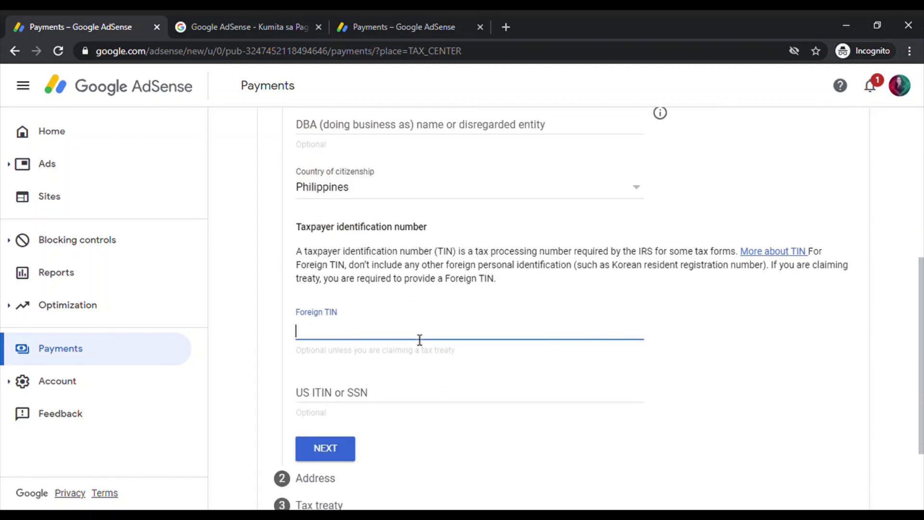
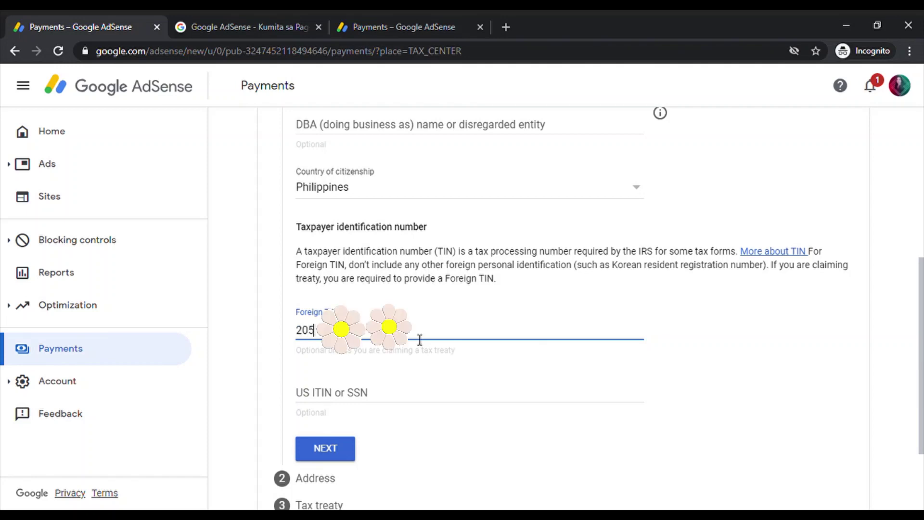
On the Address step, tick the PO Box / in-care-of option and enter the first address line.
click(344, 455)
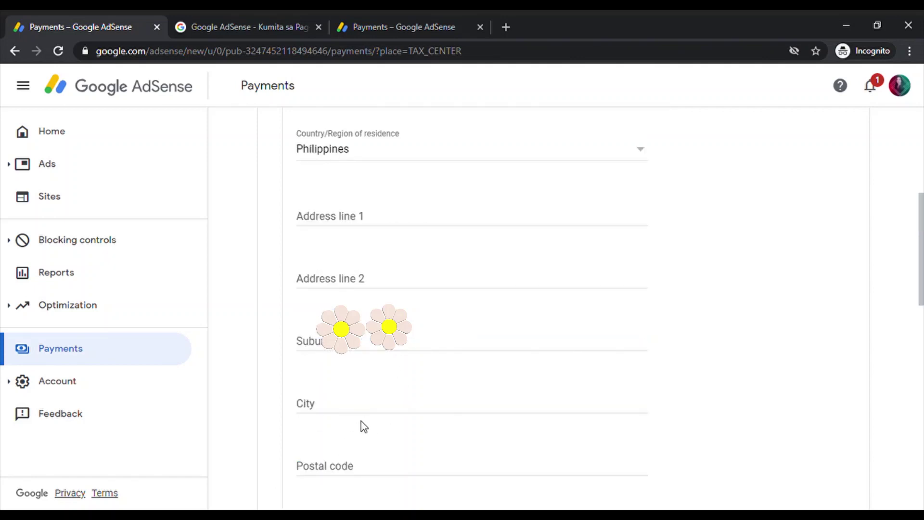
scroll(593, 296, up, 3)
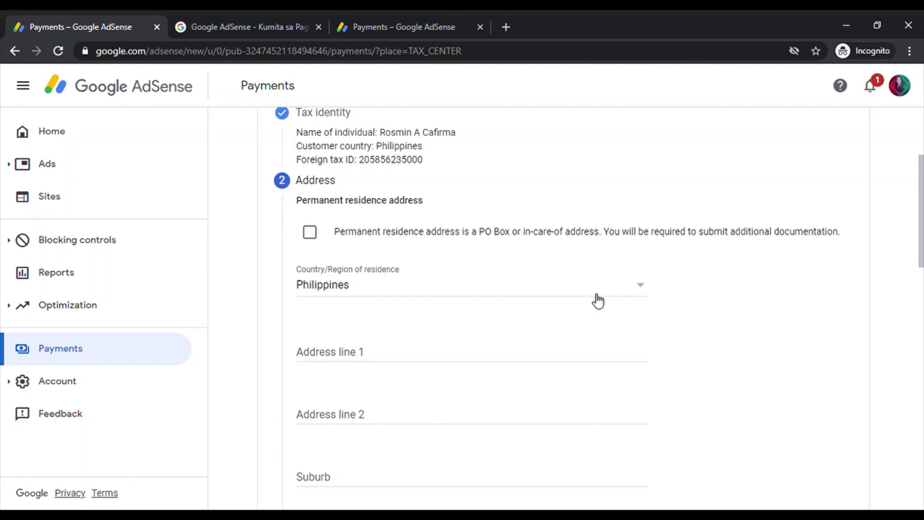
click(309, 231)
click(625, 355)
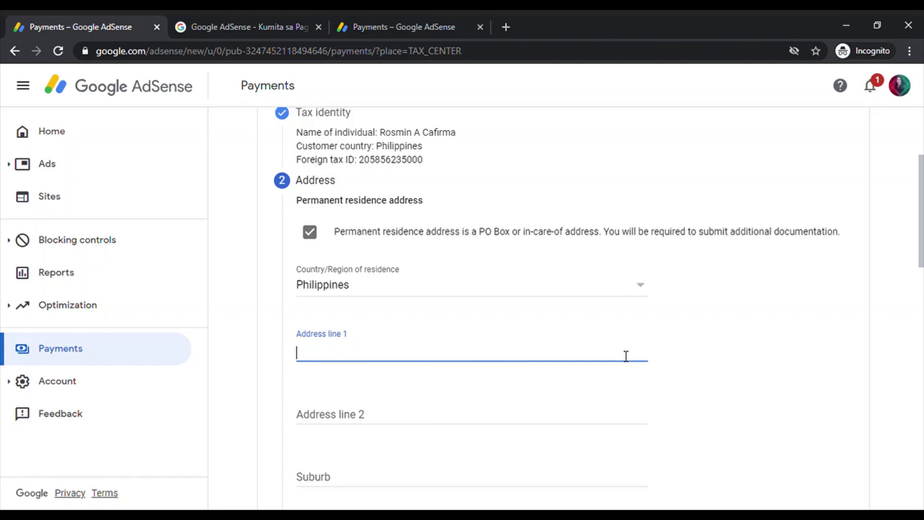
text(b)
key(BackSpace)
text(bLOCK)
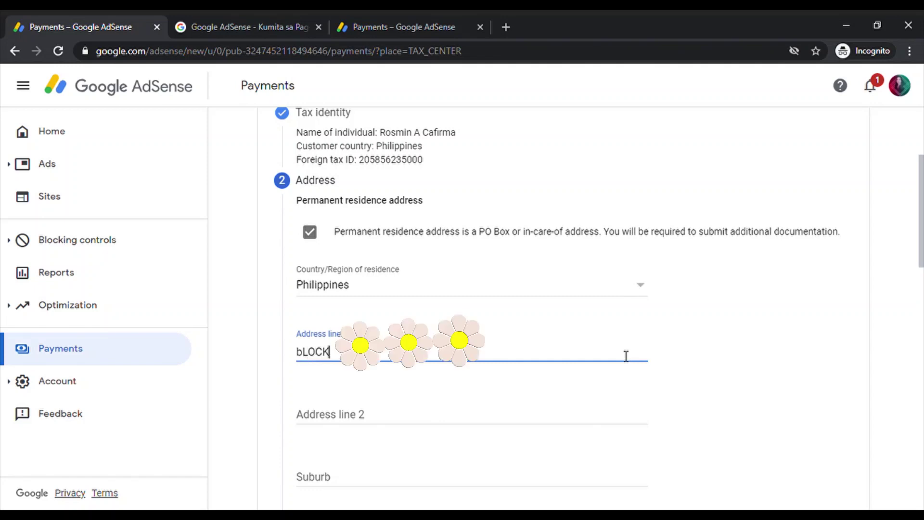
key(BackSpace)
key(BackSpace)
key(BackSpace)
key(BackSpace)
key(BackSpace)
Fill in the second address line, city and postal code of the residence.
click(427, 427)
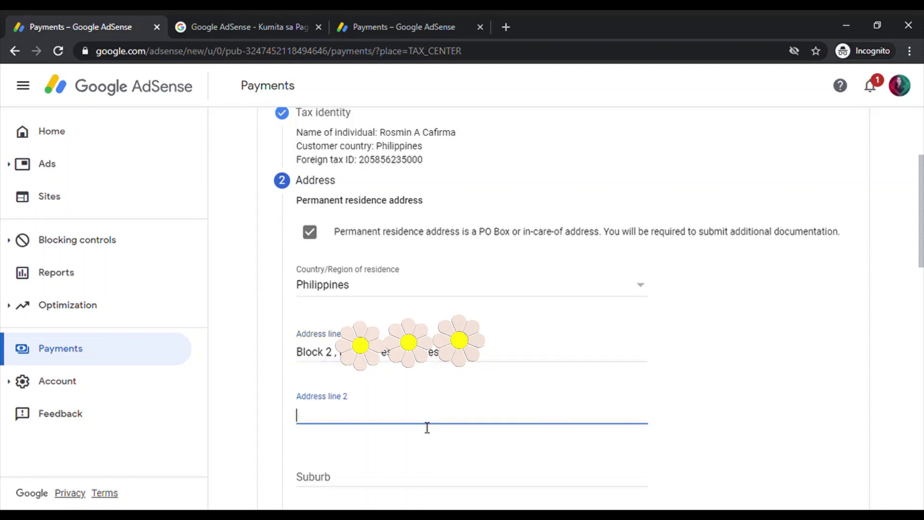
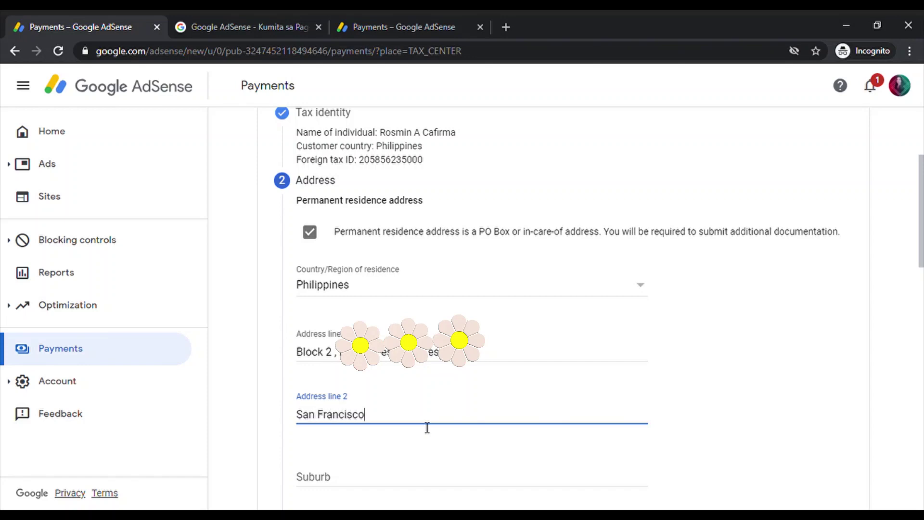
scroll(426, 427, down, 4)
click(409, 336)
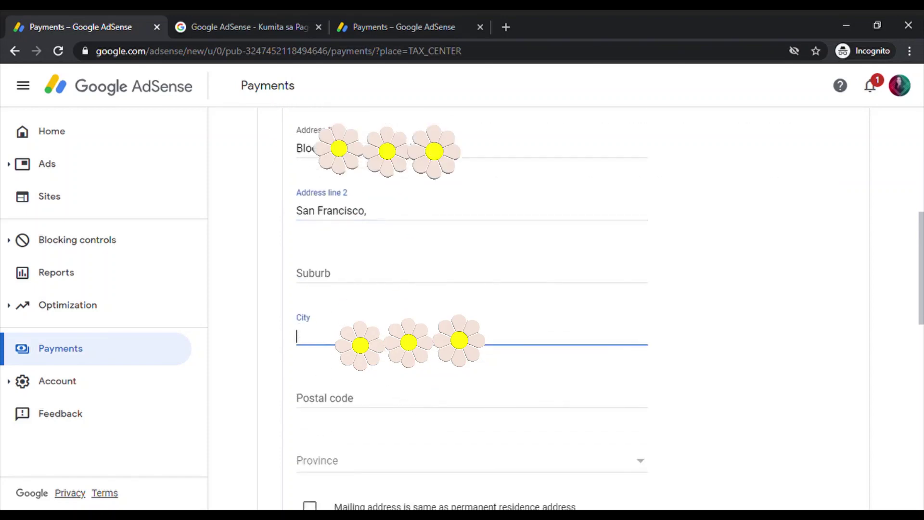
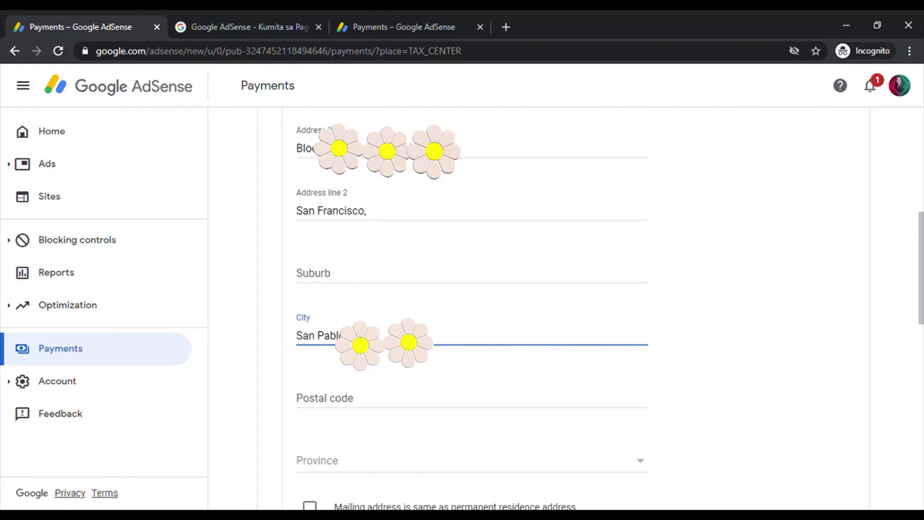
scroll(365, 306, down, 3)
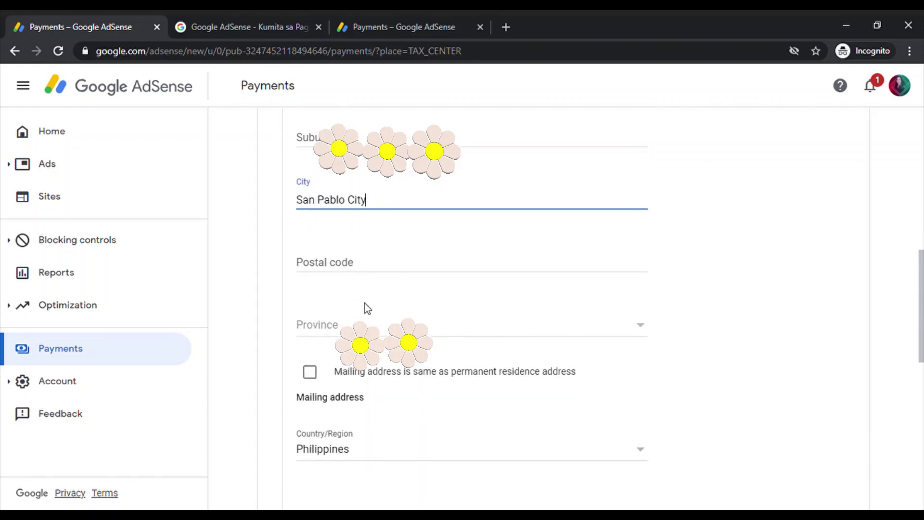
click(378, 268)
text(4000)
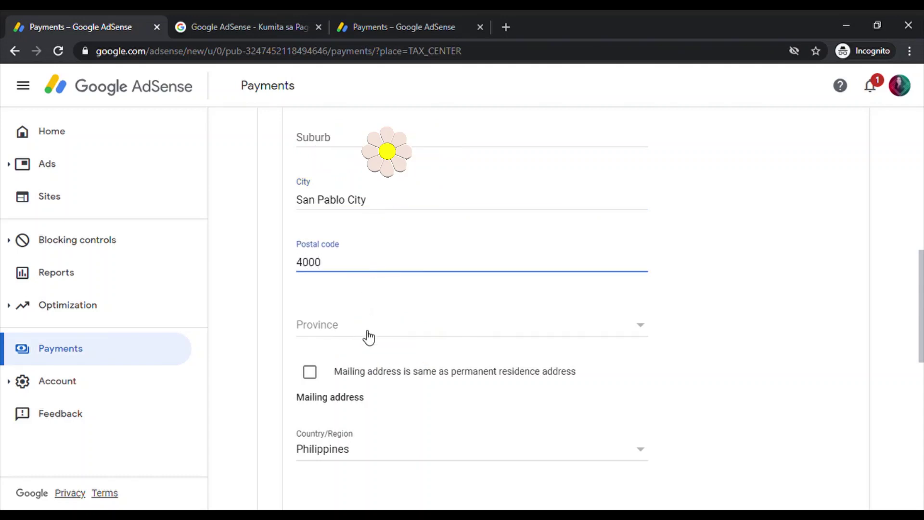
Choose Laguna province, make the mailing address the same as residence, and continue.
click(503, 325)
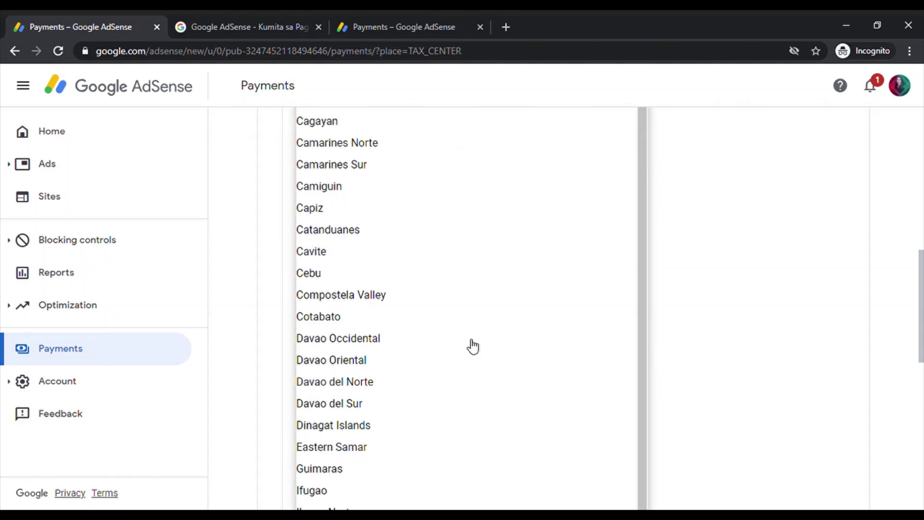
scroll(429, 417, down, 8)
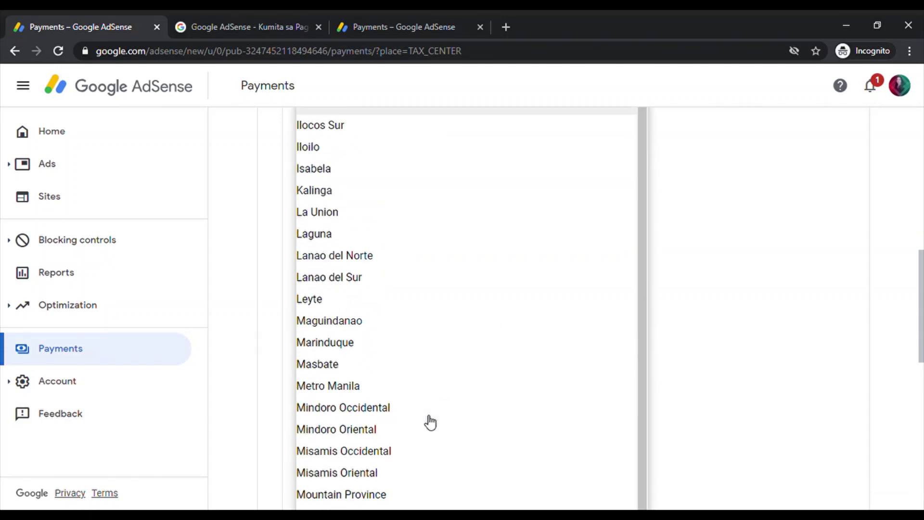
click(345, 234)
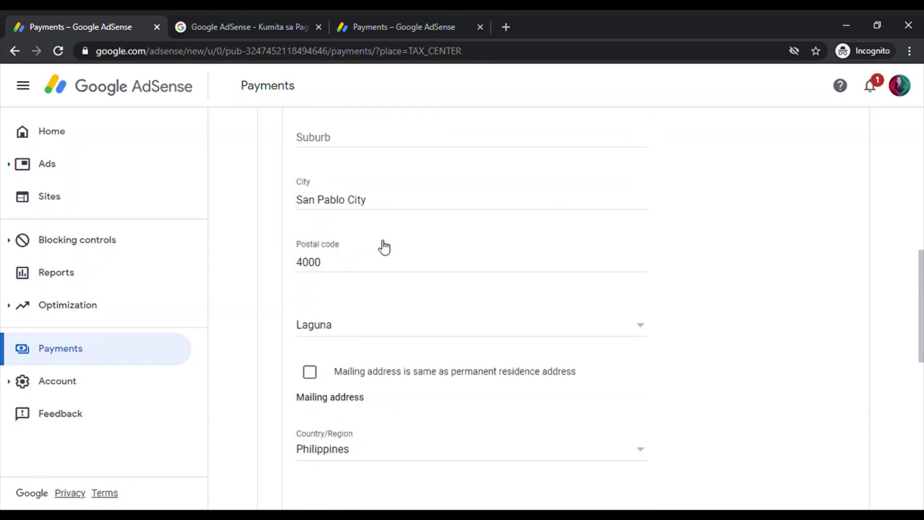
click(309, 372)
scroll(380, 406, down, 1)
click(396, 369)
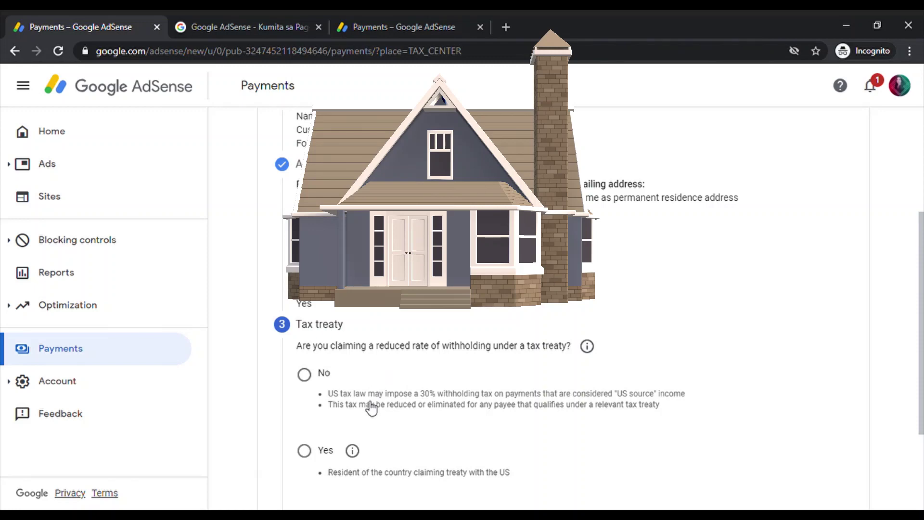
Claim a treaty-reduced withholding rate as a resident of Philippines.
click(312, 456)
scroll(386, 451, down, 3)
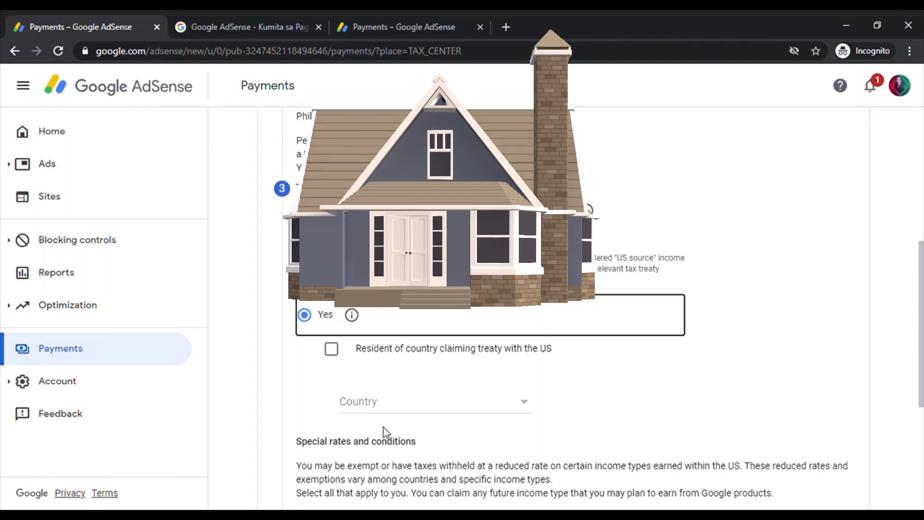
click(333, 352)
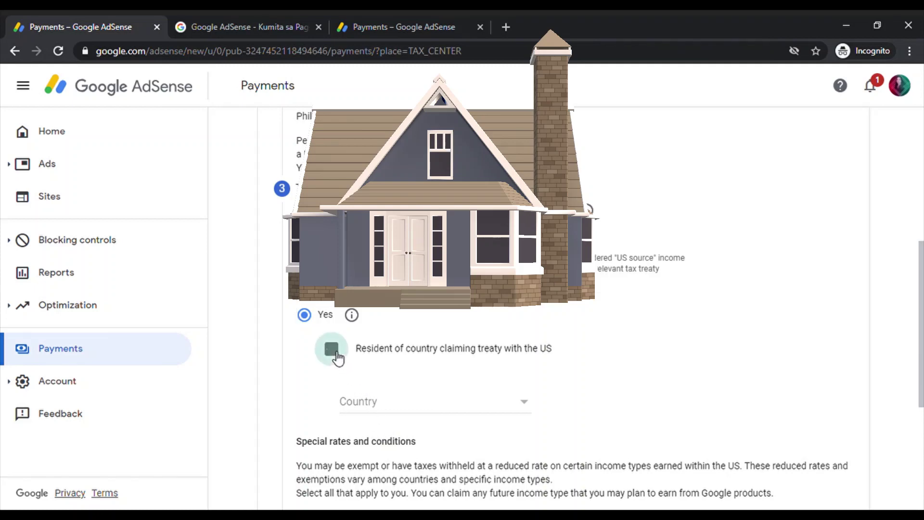
click(524, 415)
scroll(501, 433, down, 10)
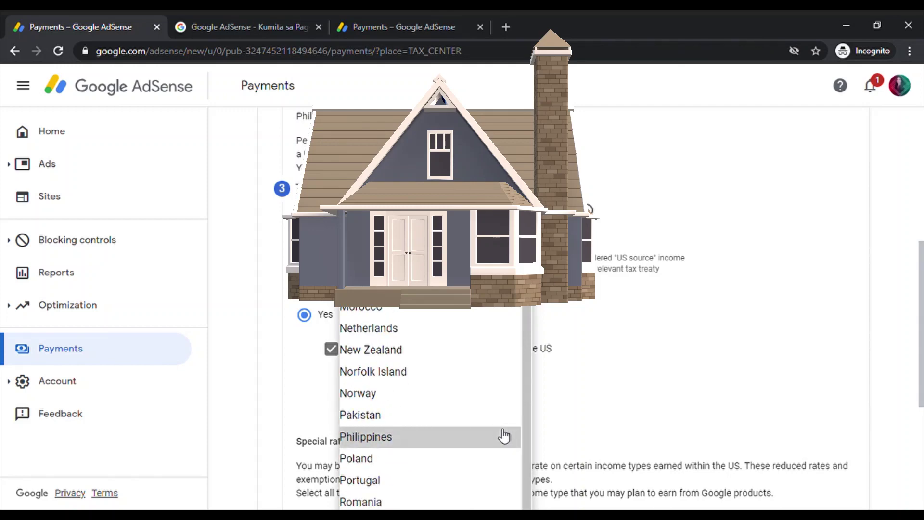
click(503, 436)
scroll(499, 432, down, 4)
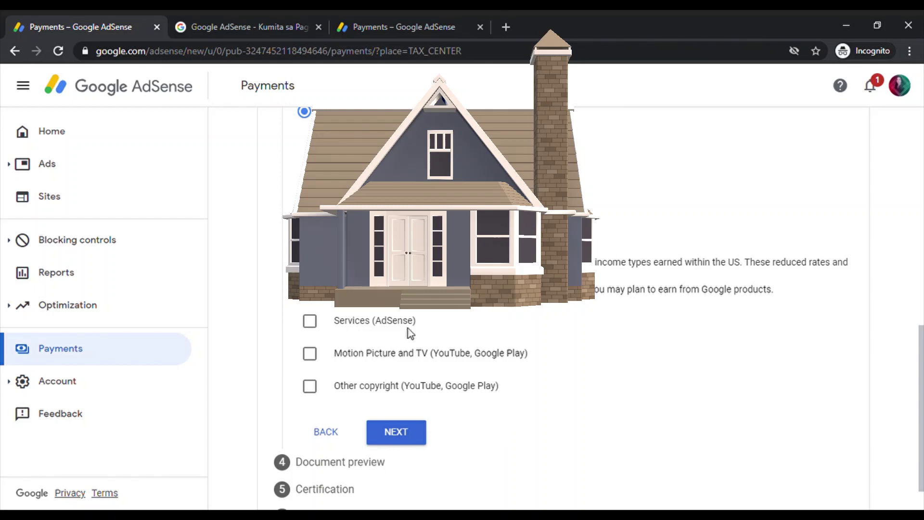
Claim Services (AdSense) income at 0% under Article 8 paragraph 1, confirming the terms.
click(310, 321)
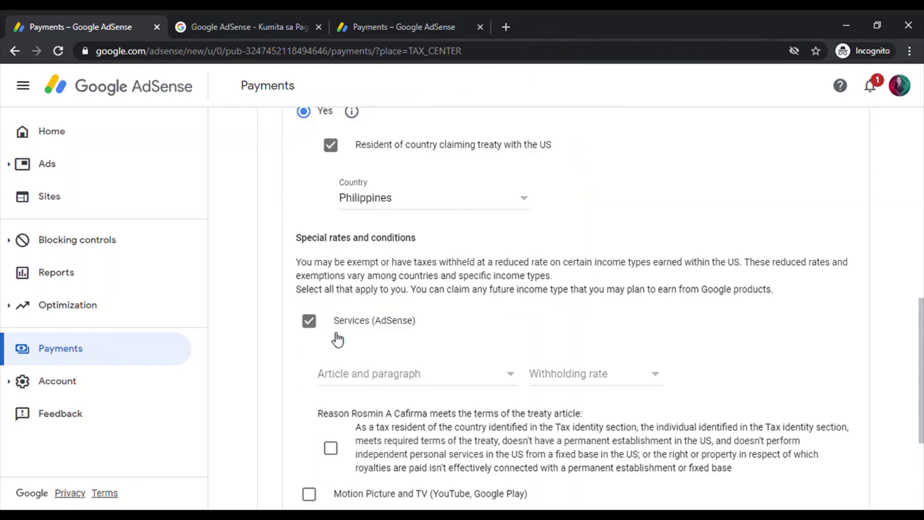
click(509, 373)
click(489, 402)
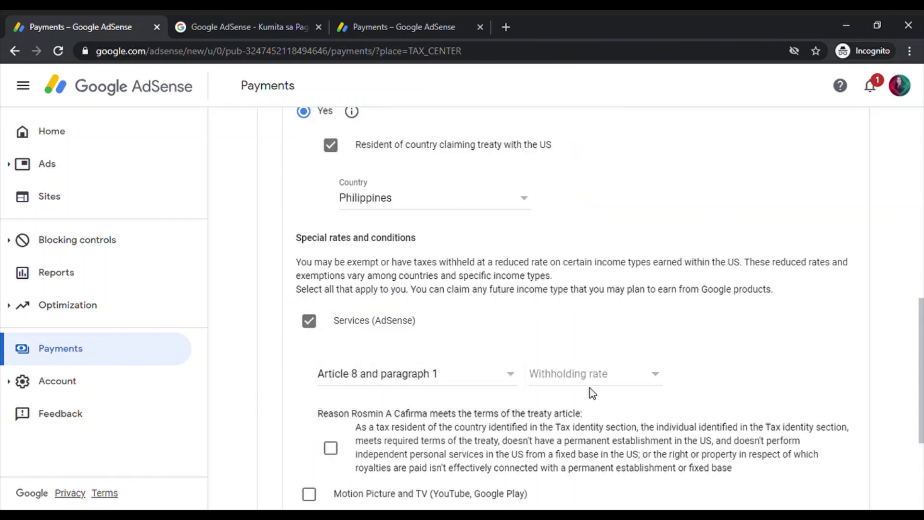
click(652, 380)
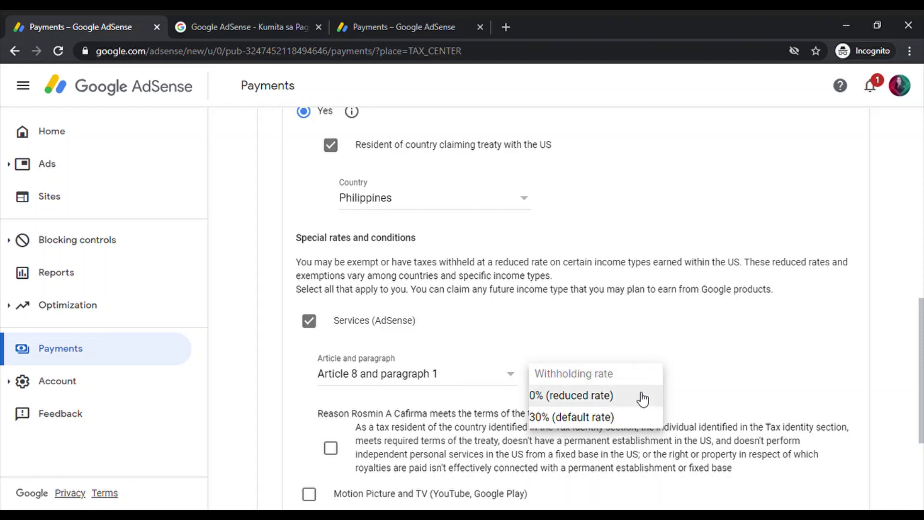
click(643, 397)
scroll(362, 433, down, 1)
scroll(362, 433, down, 3)
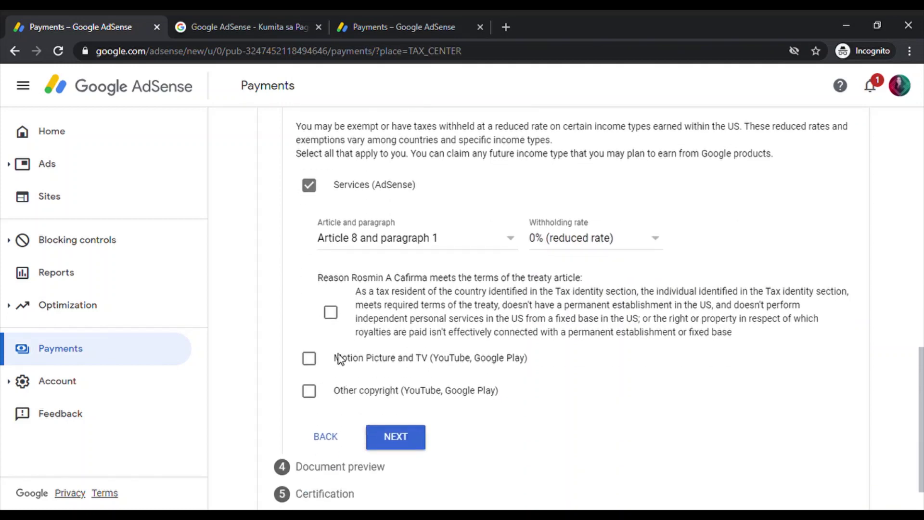
click(332, 313)
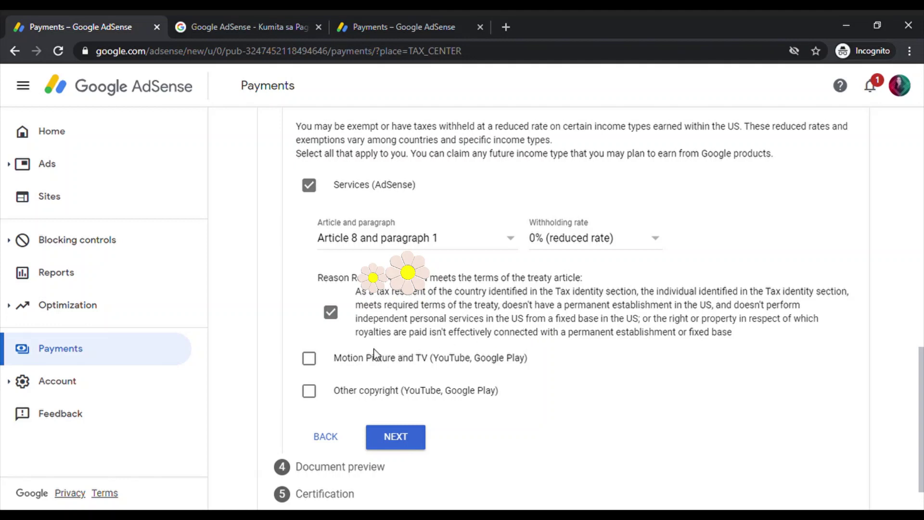
Claim Motion Picture and TV income at 15% under Article 13 paragraph 2A.
click(309, 358)
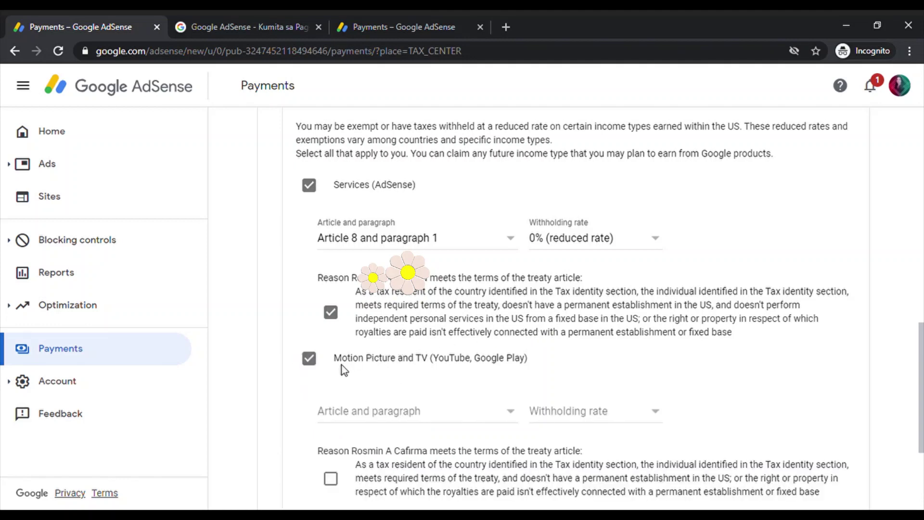
click(510, 413)
click(478, 435)
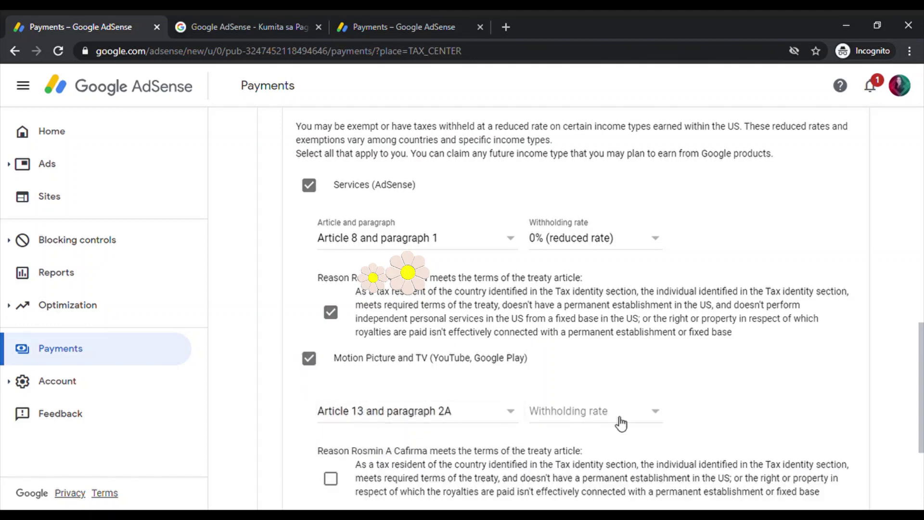
click(660, 417)
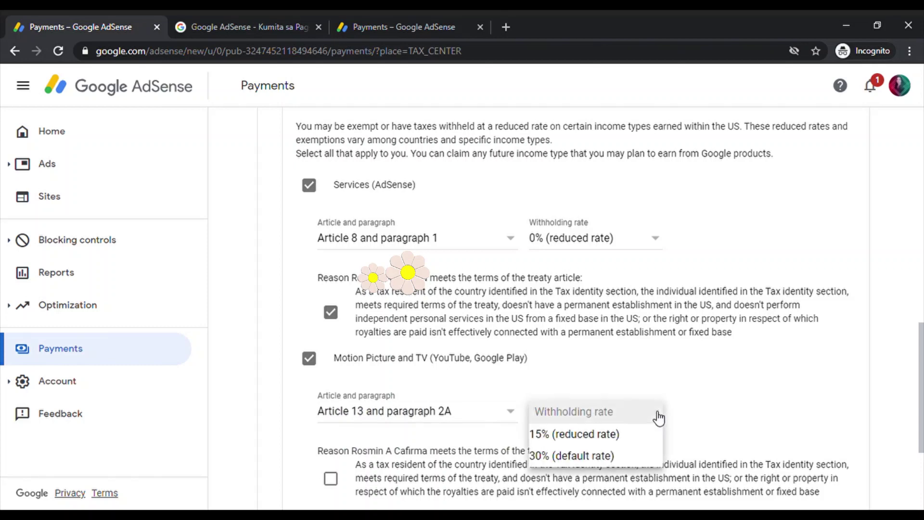
click(627, 435)
scroll(503, 439, down, 4)
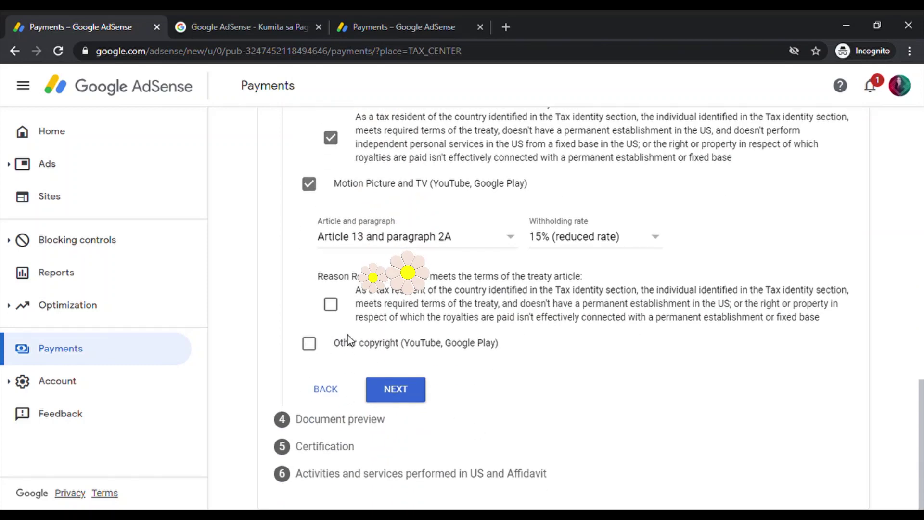
click(331, 304)
Claim Other copyright income at 15% under Article 13 paragraph 2A, then submit the treaty claims.
click(309, 344)
scroll(312, 347, down, 1)
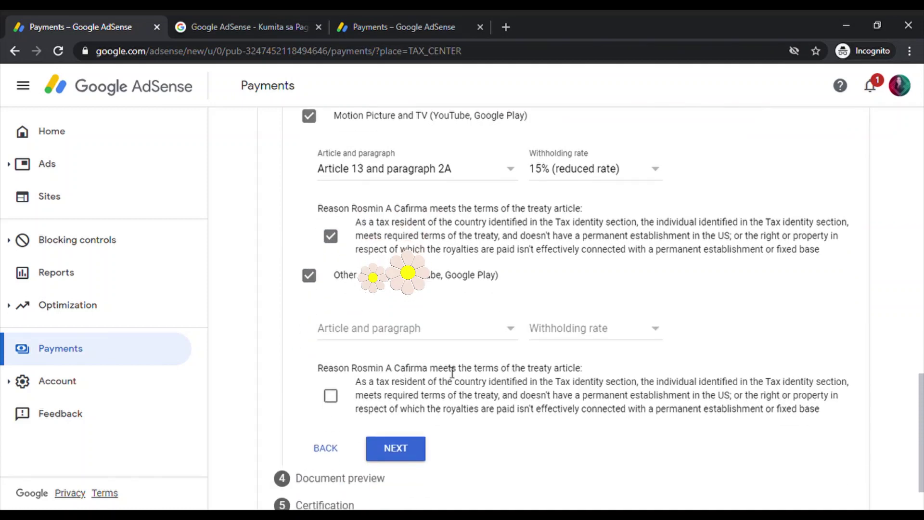
click(512, 331)
click(491, 354)
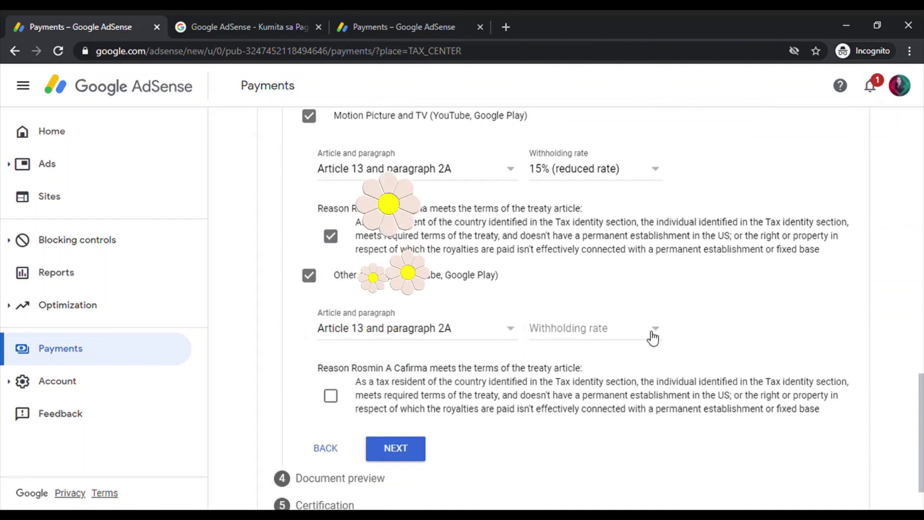
click(654, 330)
click(640, 354)
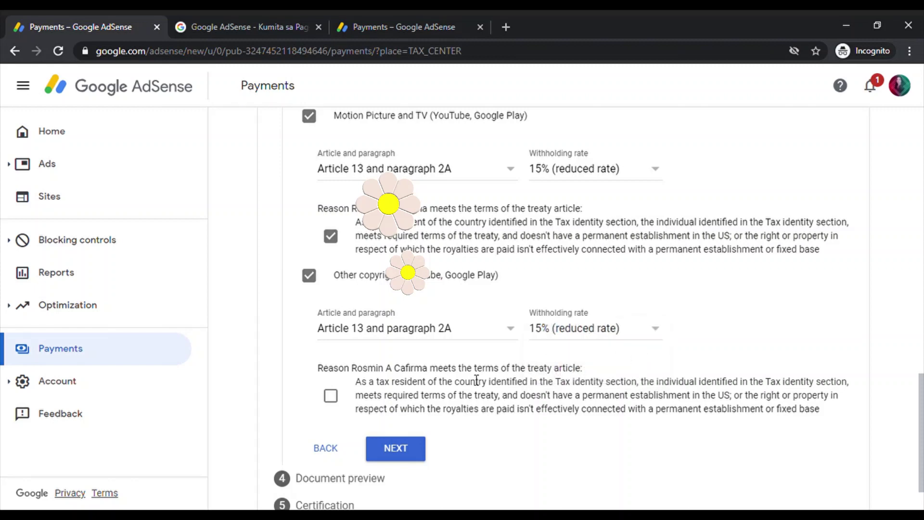
scroll(474, 380, down, 1)
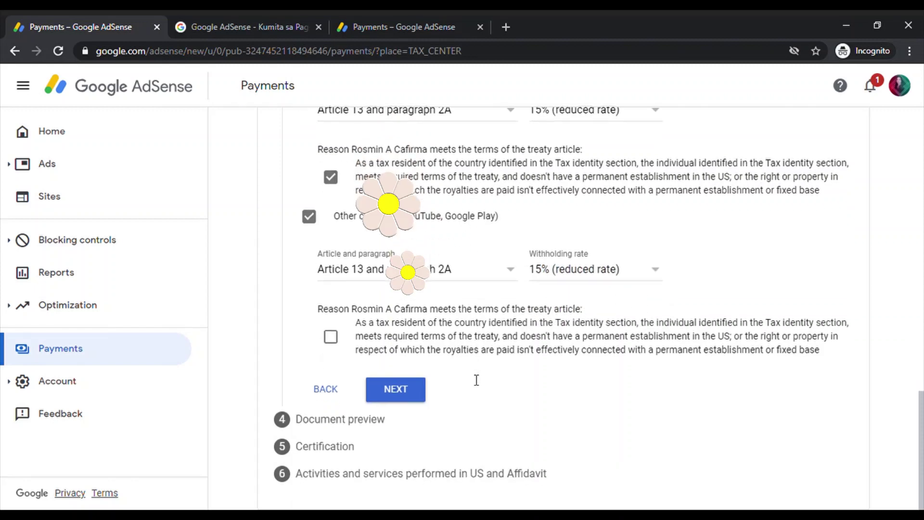
click(359, 346)
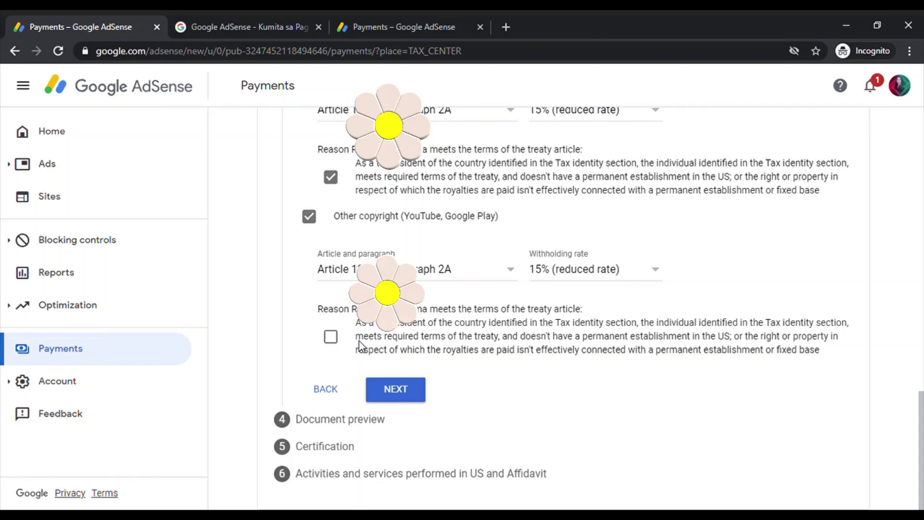
click(330, 337)
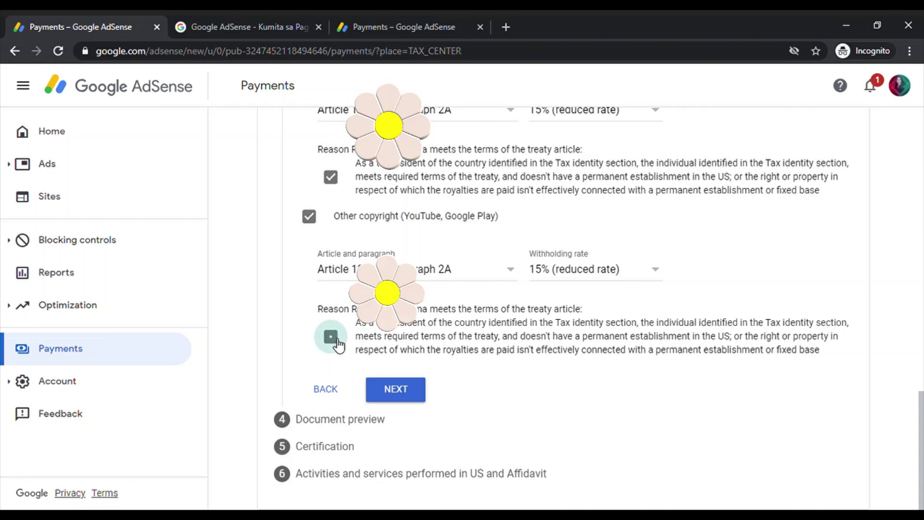
click(399, 392)
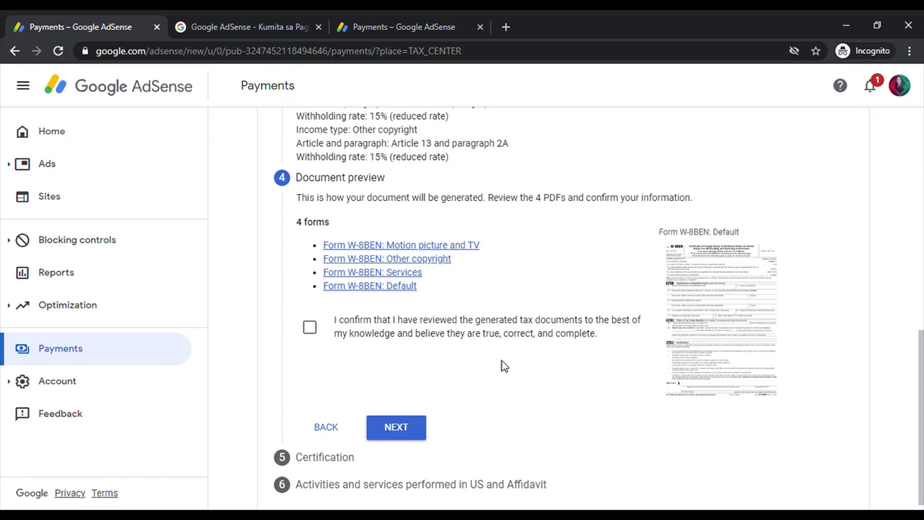
Tick the confirmation that the generated tax documents have been reviewed.
click(311, 332)
Look through the default W-8BEN form PDF, then return to the AdSense Payments tab.
click(710, 354)
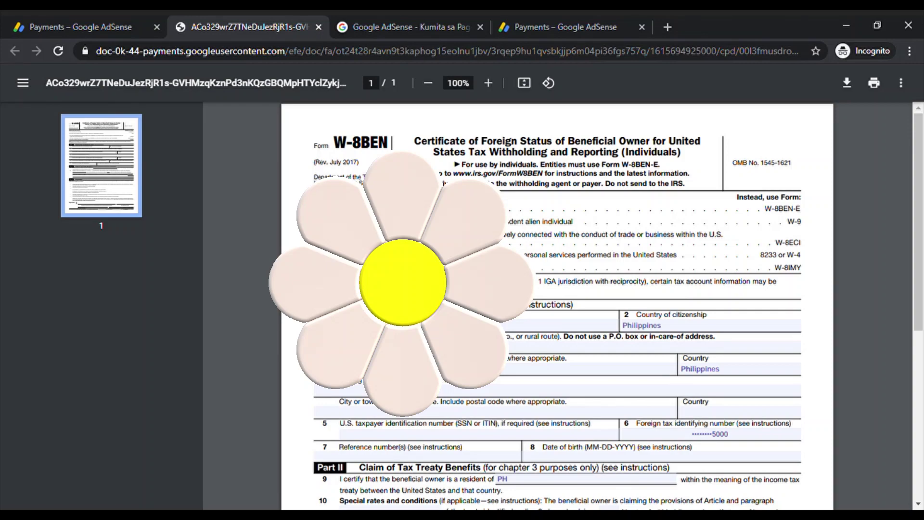
scroll(557, 308, down, 4)
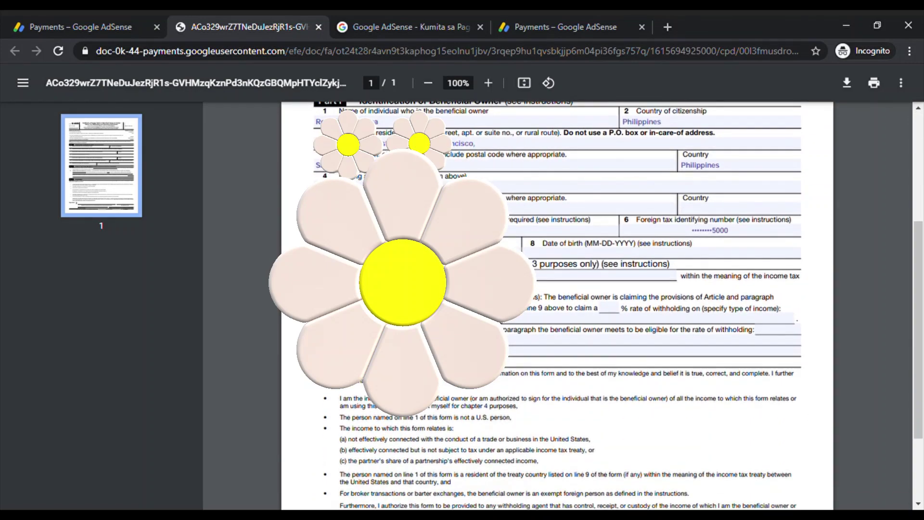
scroll(557, 308, down, 3)
scroll(557, 308, up, 6)
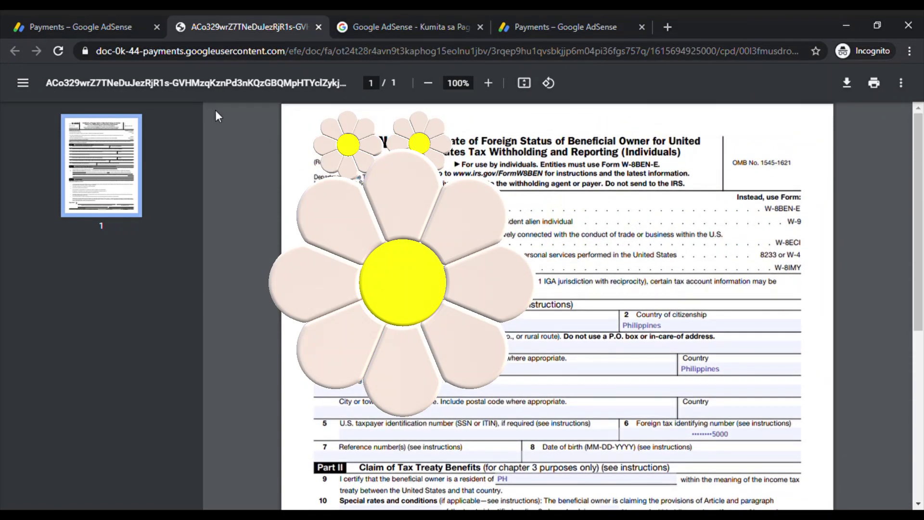
click(107, 23)
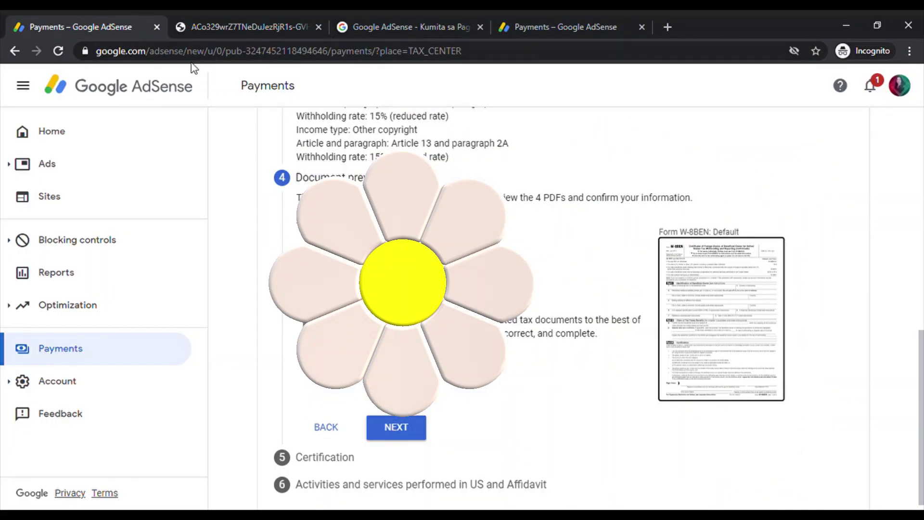
Continue to Certification, read the statement and enter the full legal name.
click(397, 424)
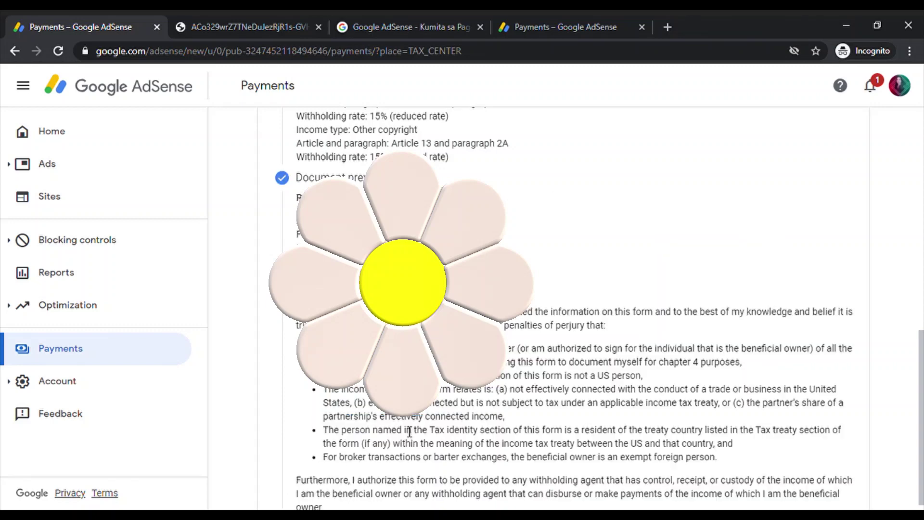
scroll(410, 431, down, 2)
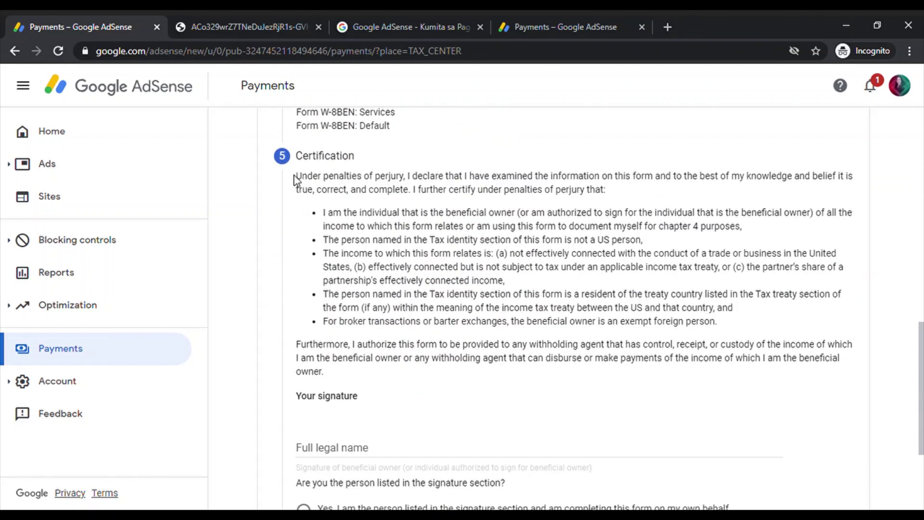
mouse_move(297, 181)
mouse_down()
mouse_move(573, 294)
mouse_move(692, 325)
mouse_move(754, 373)
mouse_move(755, 388)
mouse_move(766, 379)
mouse_up()
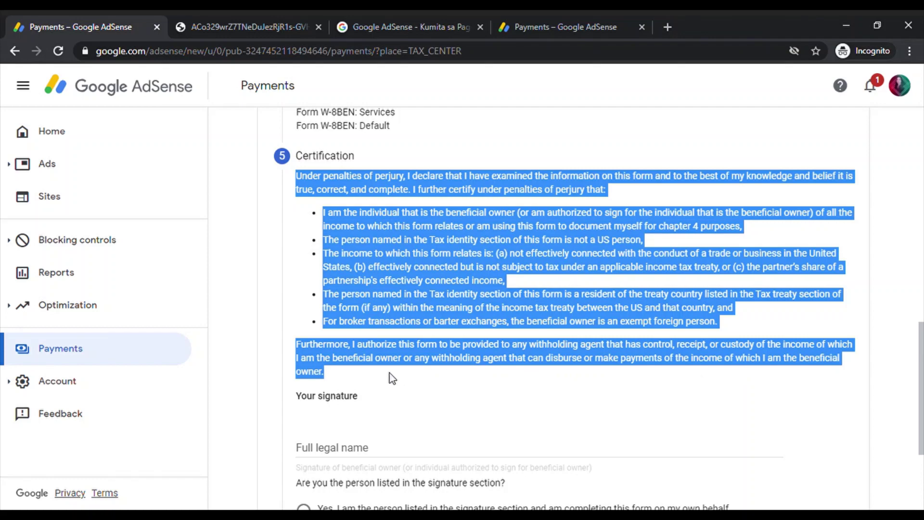
click(467, 397)
click(362, 451)
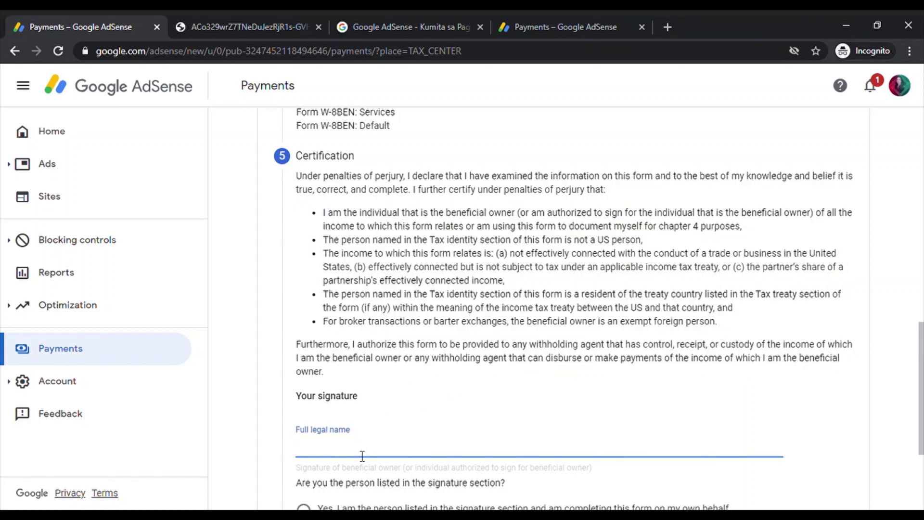
text(R)
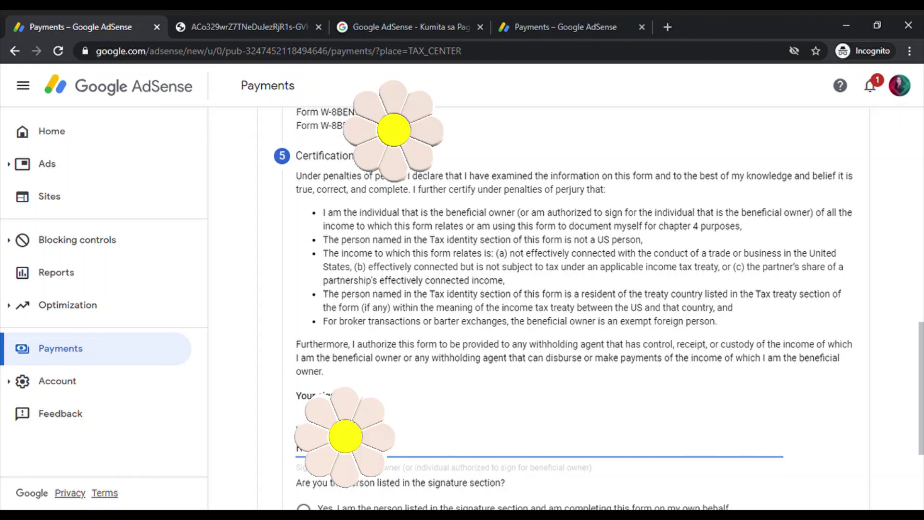
text(A)
Confirm being the person listed in the signature and finish certification.
scroll(568, 308, down, 3)
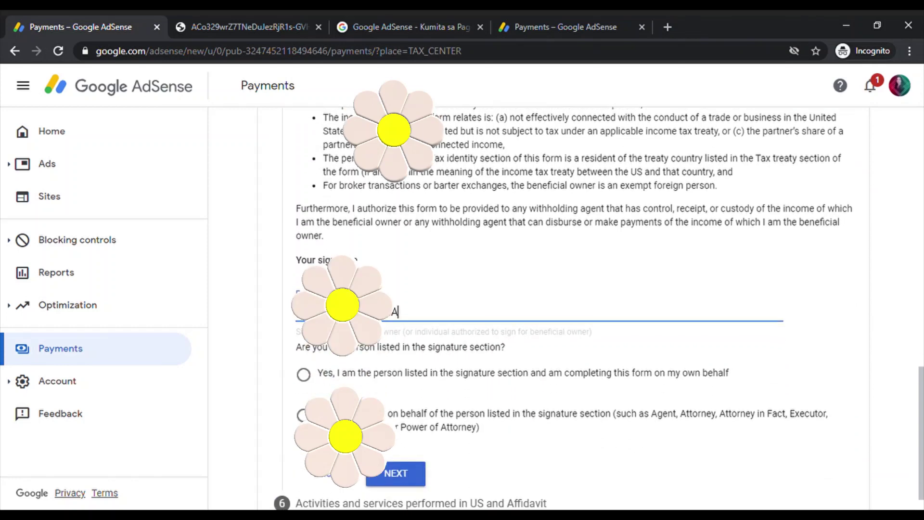
click(308, 377)
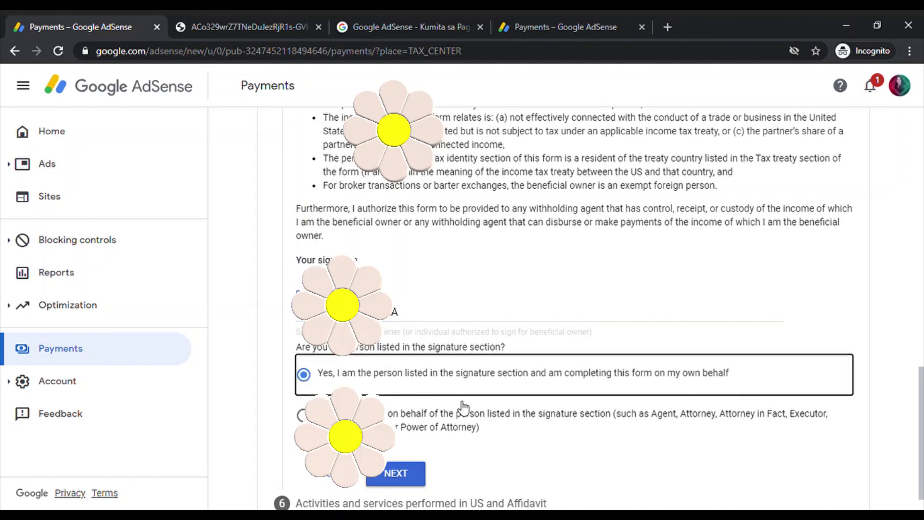
scroll(463, 408, down, 1)
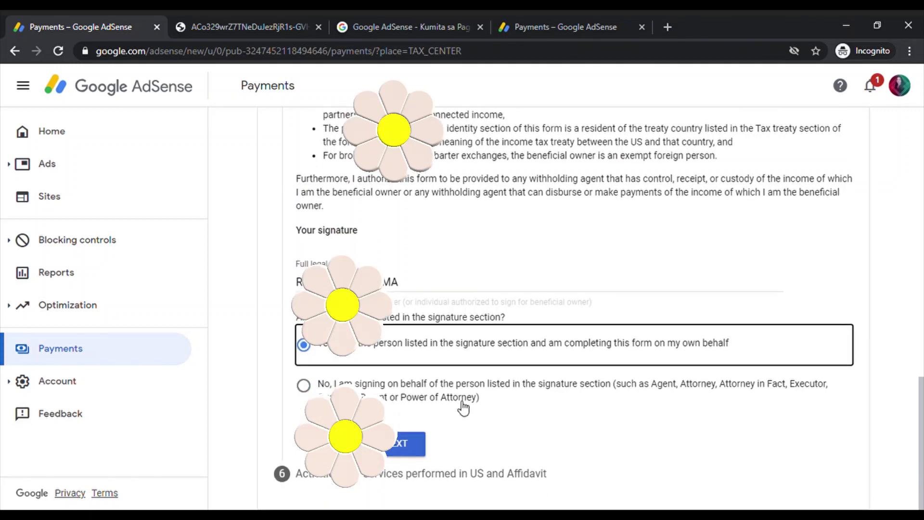
click(409, 446)
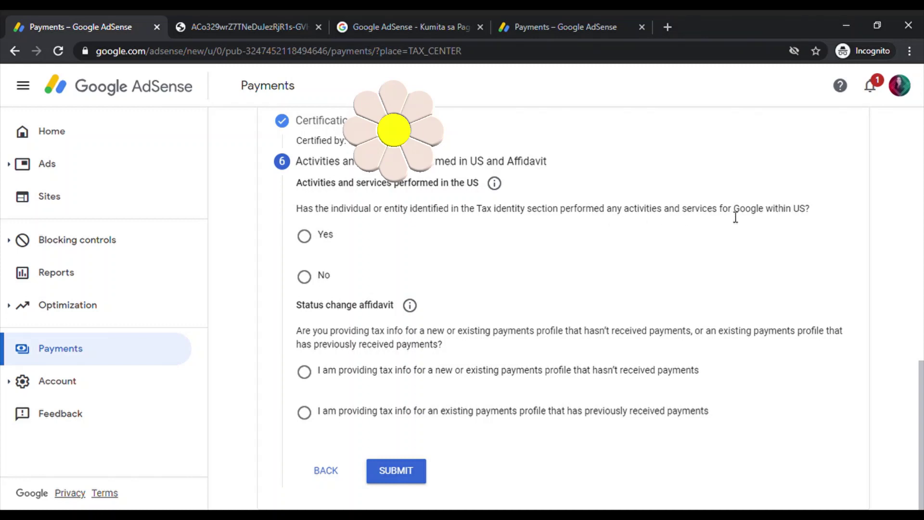
Answer No to US activities and certify services are performed solely outside the US.
click(306, 278)
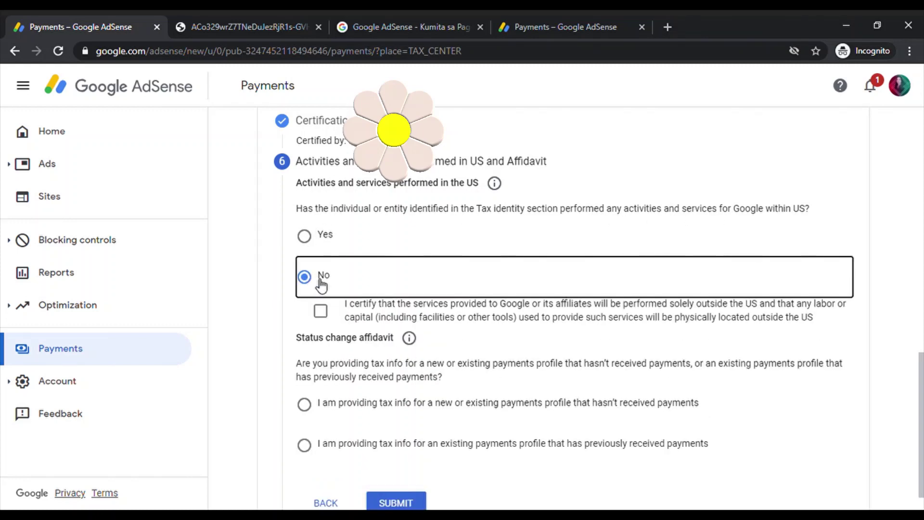
click(322, 312)
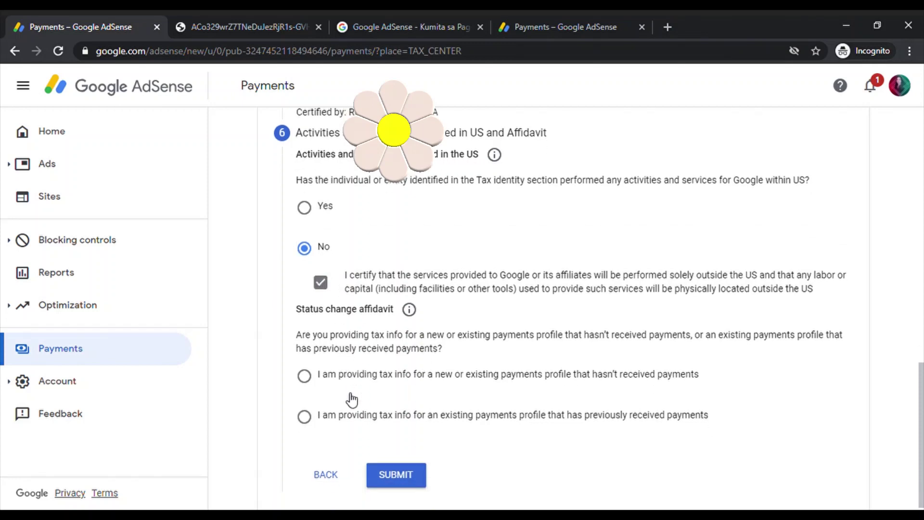
scroll(351, 398, down, 1)
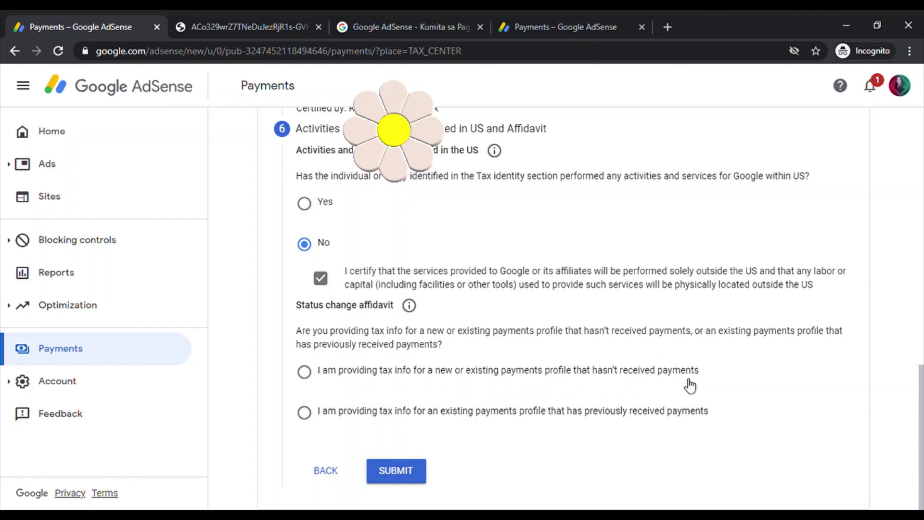
Declare a previously paid profile with unchanged information, accept the perjury statement, and submit the form.
click(304, 412)
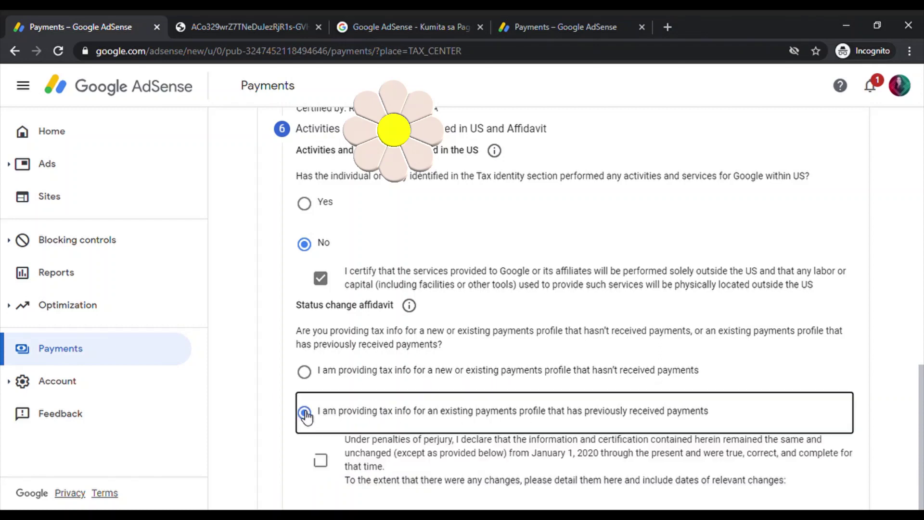
scroll(357, 464, down, 3)
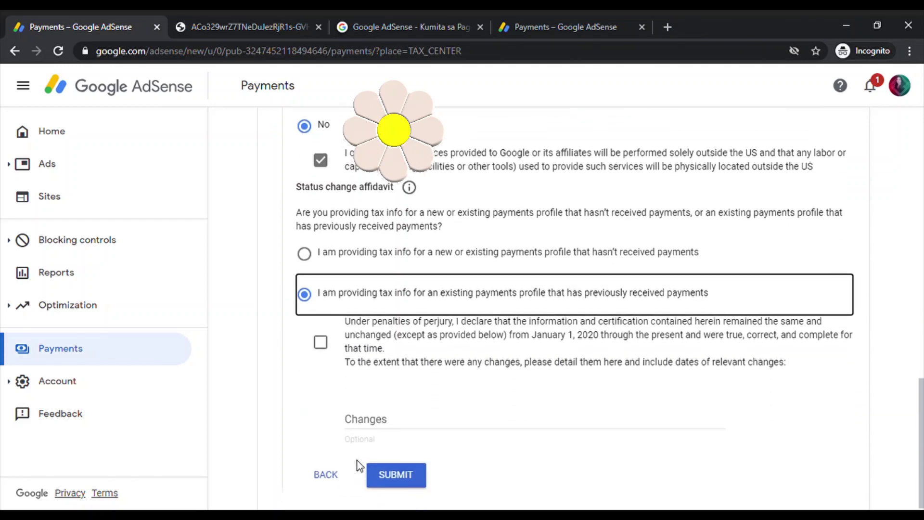
click(321, 338)
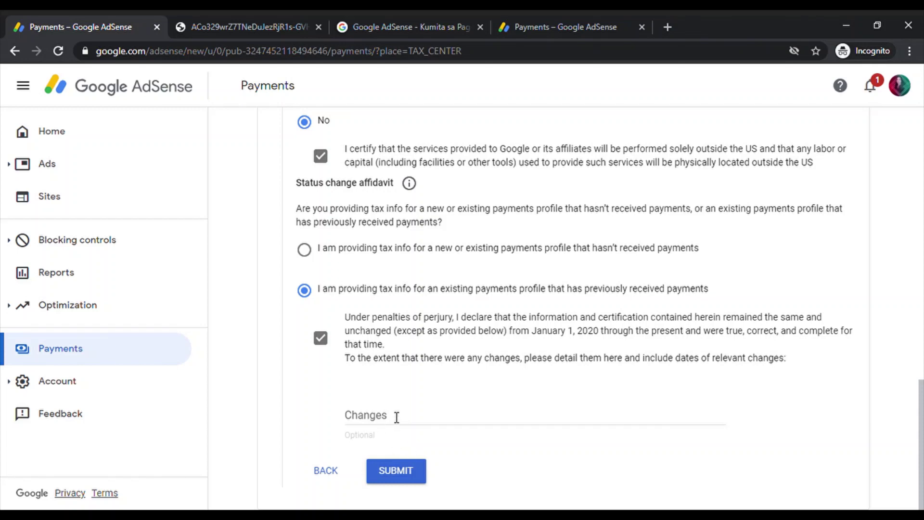
click(398, 474)
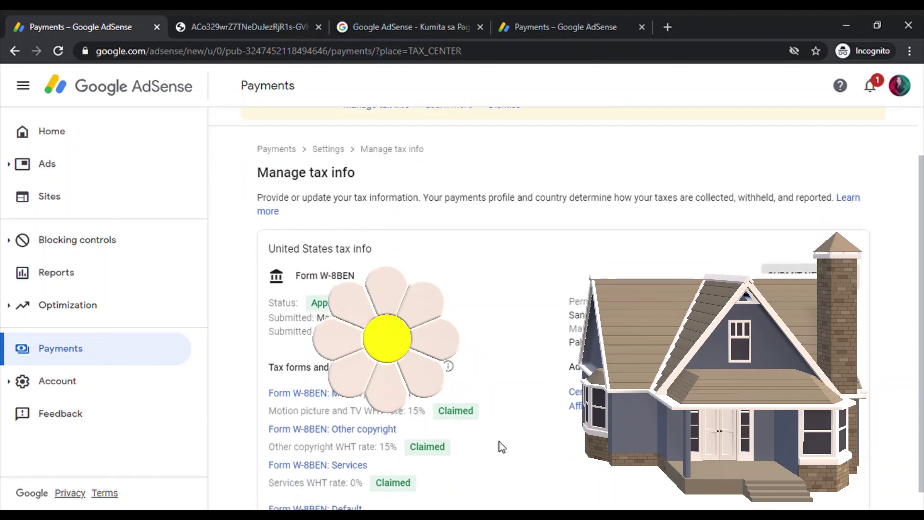
Dismiss the tax information and sellers.json notices, then return to the Payments overview.
click(502, 162)
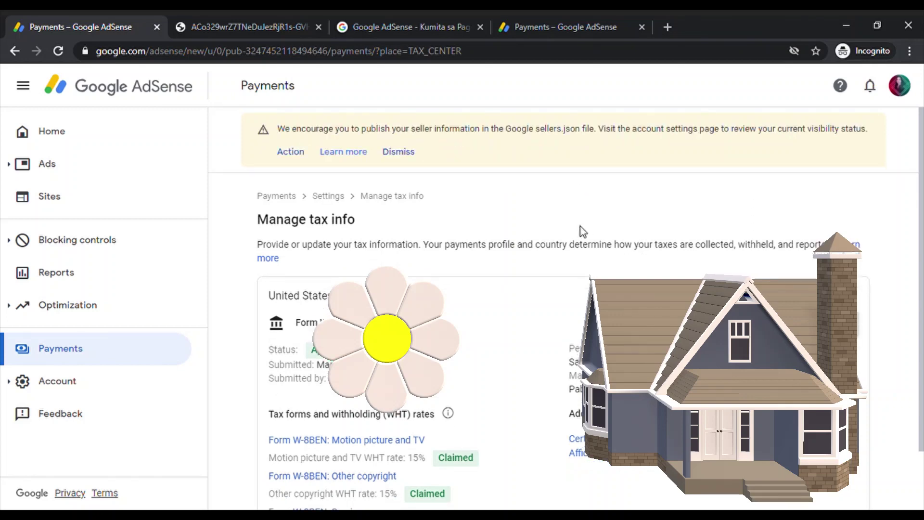
click(392, 152)
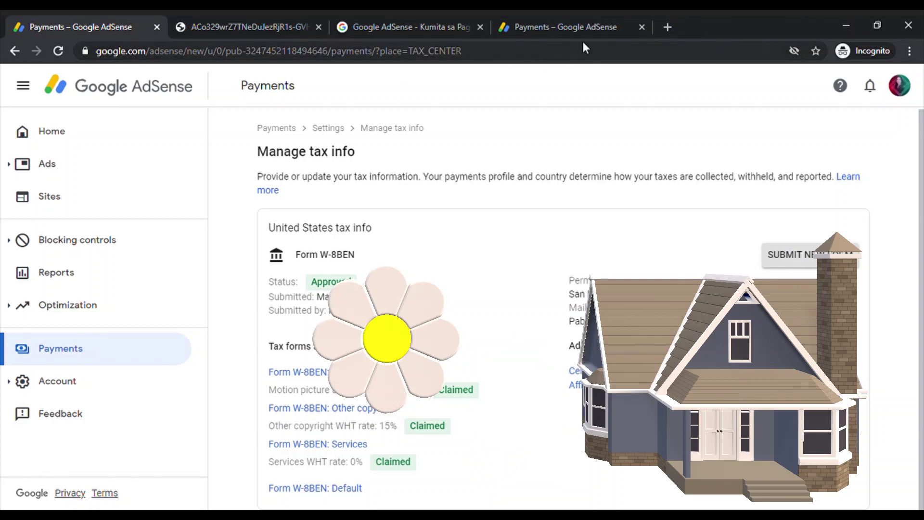
key(alt+Left)
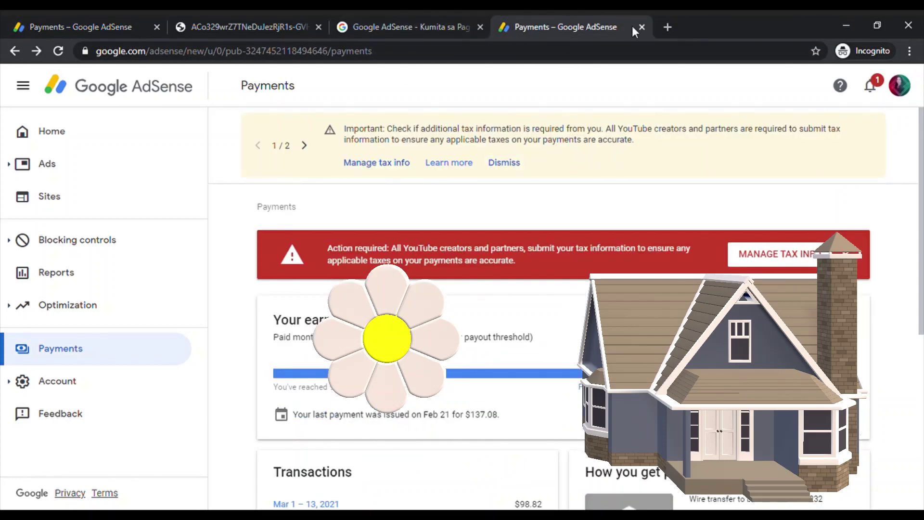
Close the extra Payments and AdSense start page tabs and start a new browser tab.
click(641, 27)
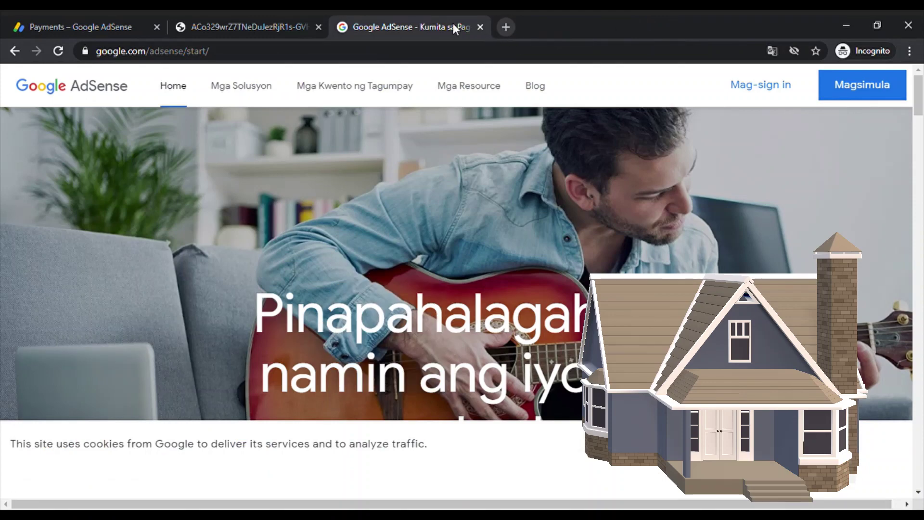
click(480, 27)
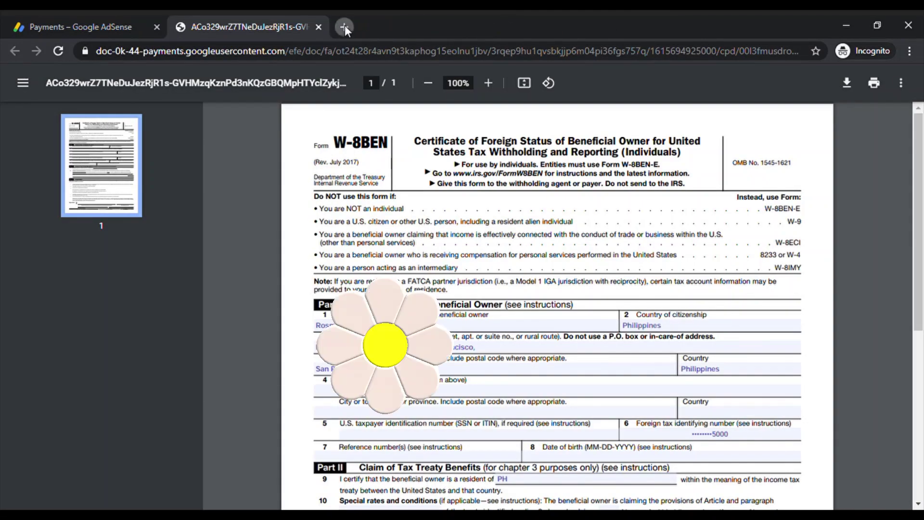
click(343, 25)
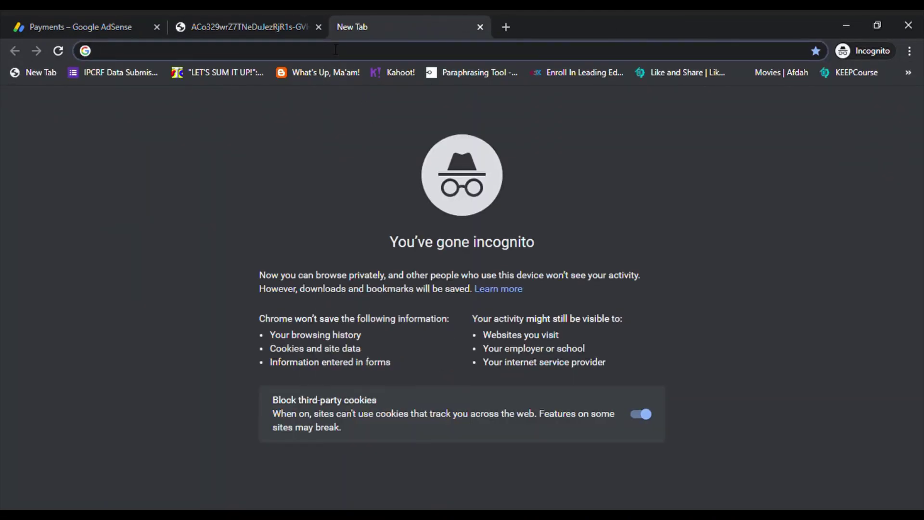
Go to the Gmail inbox and open the 'Google Payments: Your tax information has been approved' email.
text(GMAIL)
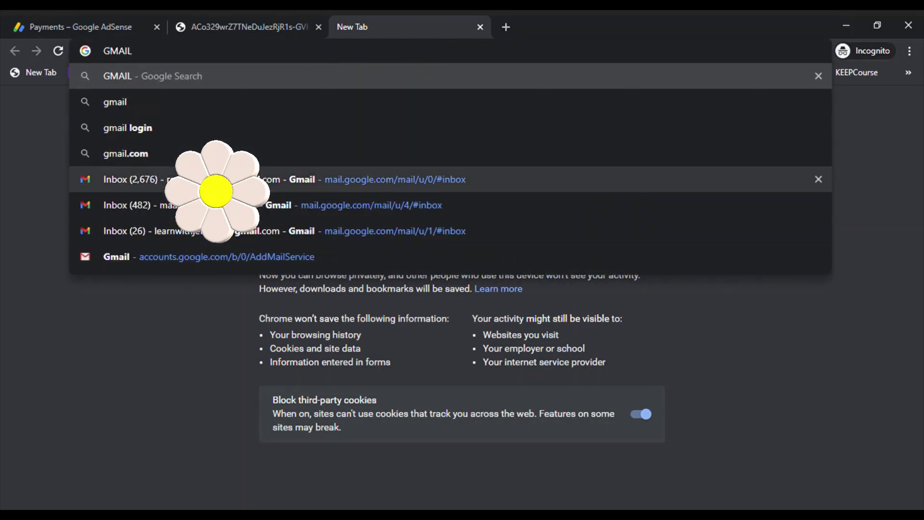
click(269, 209)
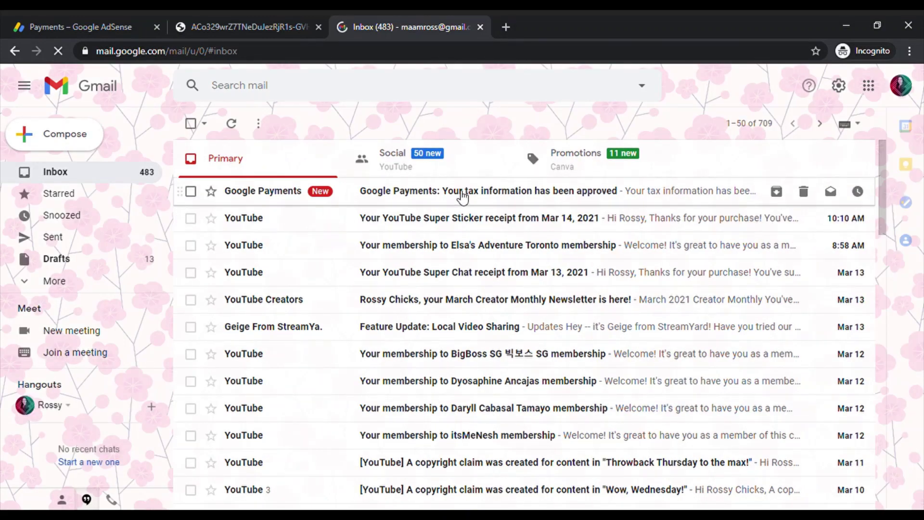
click(462, 192)
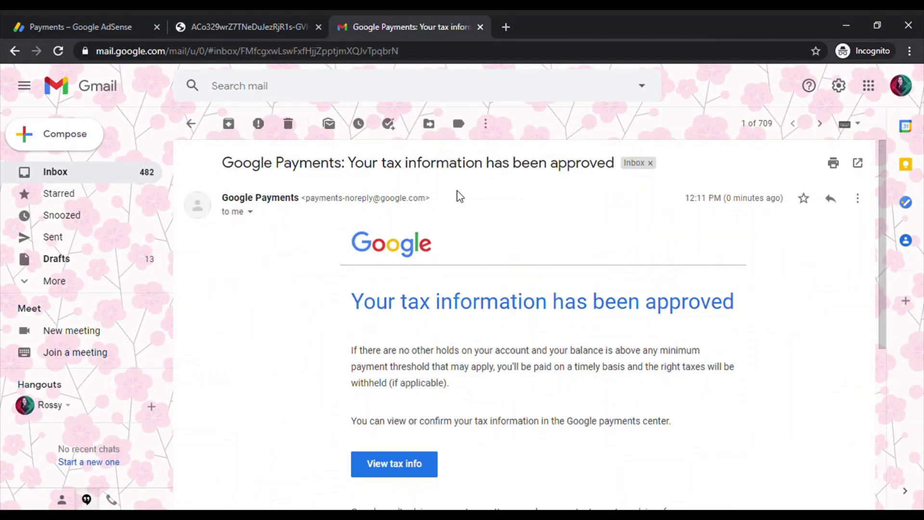